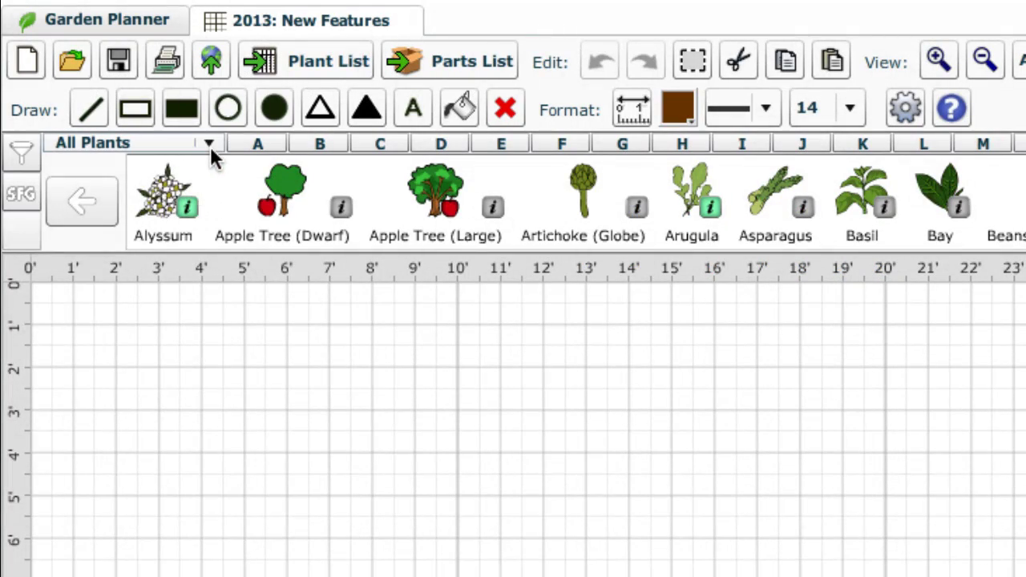
- Filter the library to Garden Objects, jump to the P items, and view the Path (Brick) details
left_click(210, 145)
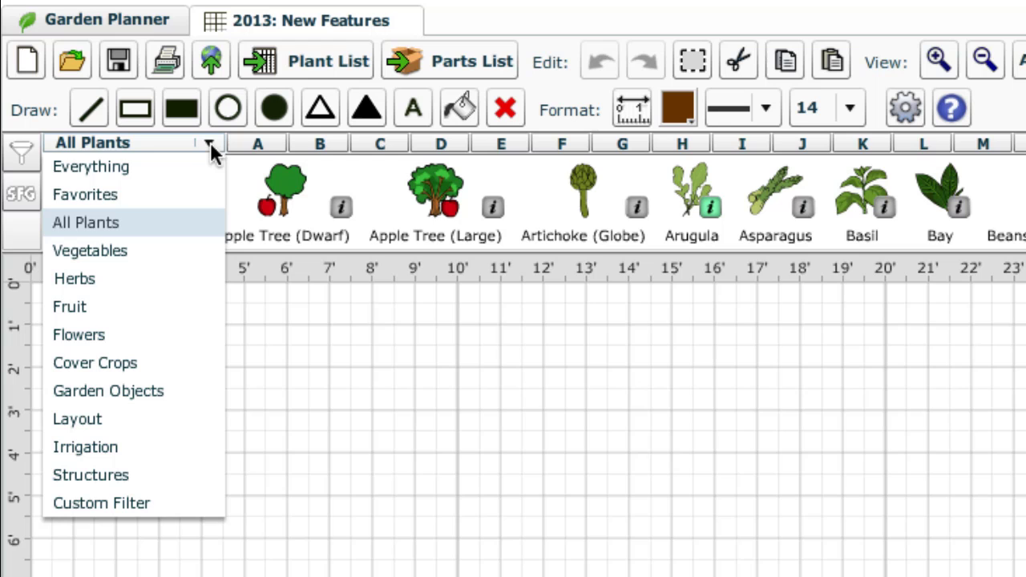
left_click(147, 391)
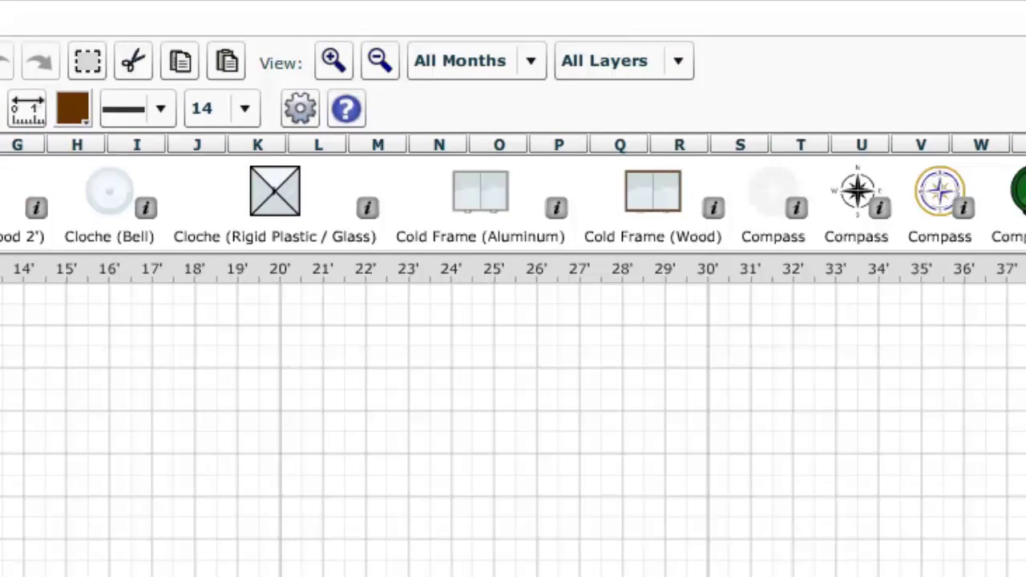
left_click(991, 202)
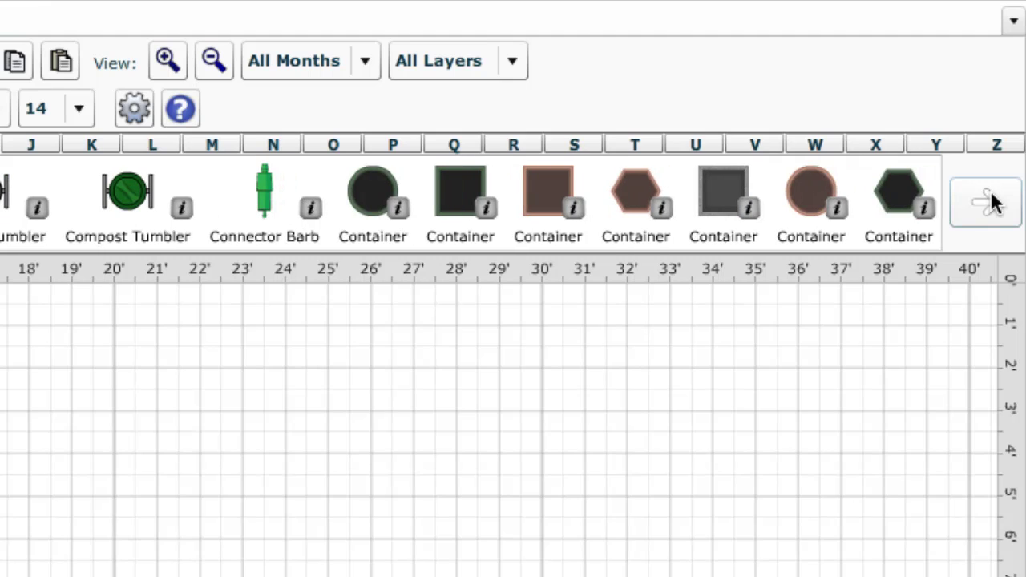
left_click(389, 140)
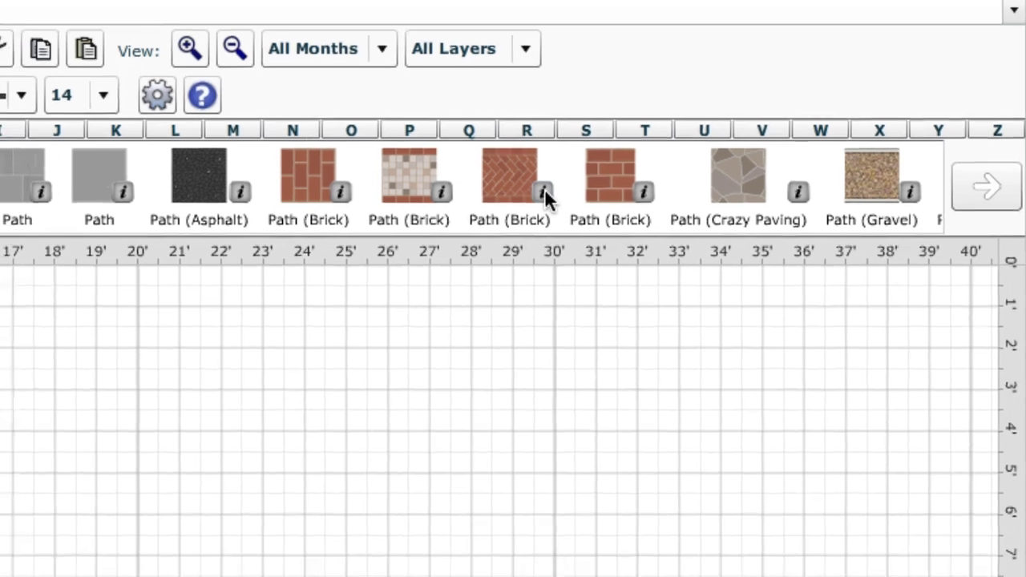
left_click(529, 208)
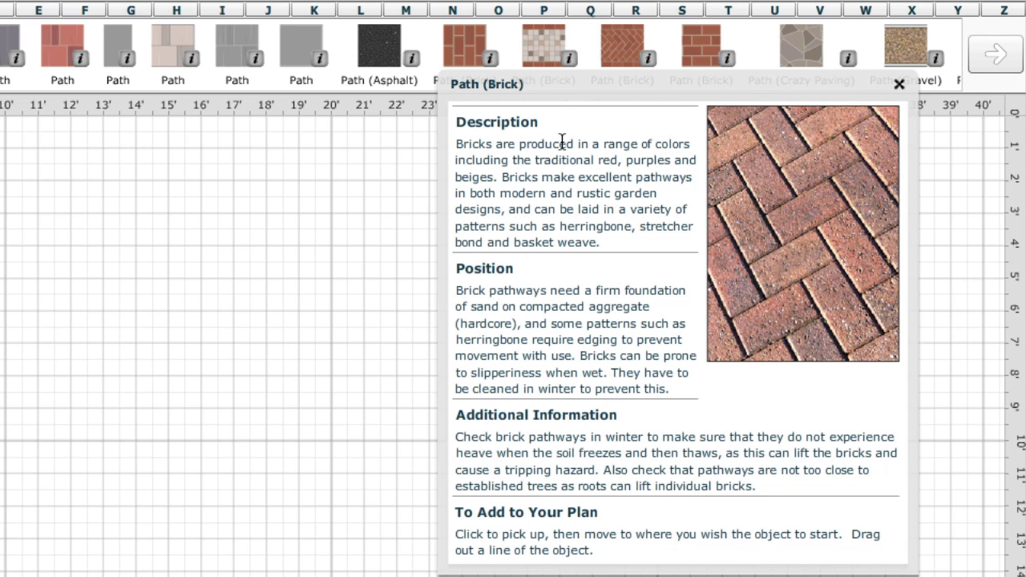
- Place a Raised Bed (Wood) at the plan's top-left and stretch it to about 8' 6" by 4' 5"
left_click(645, 56)
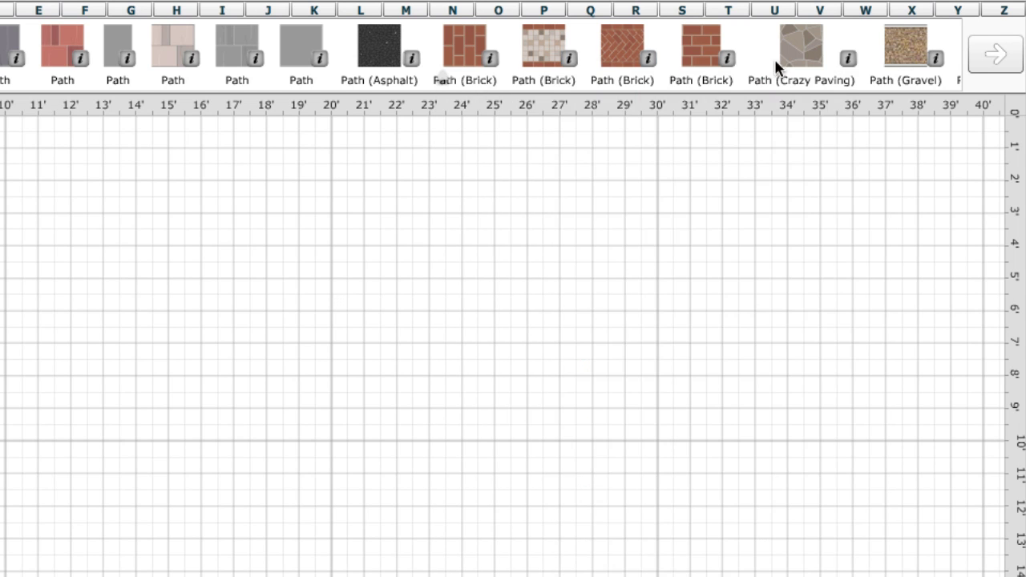
left_click(994, 54)
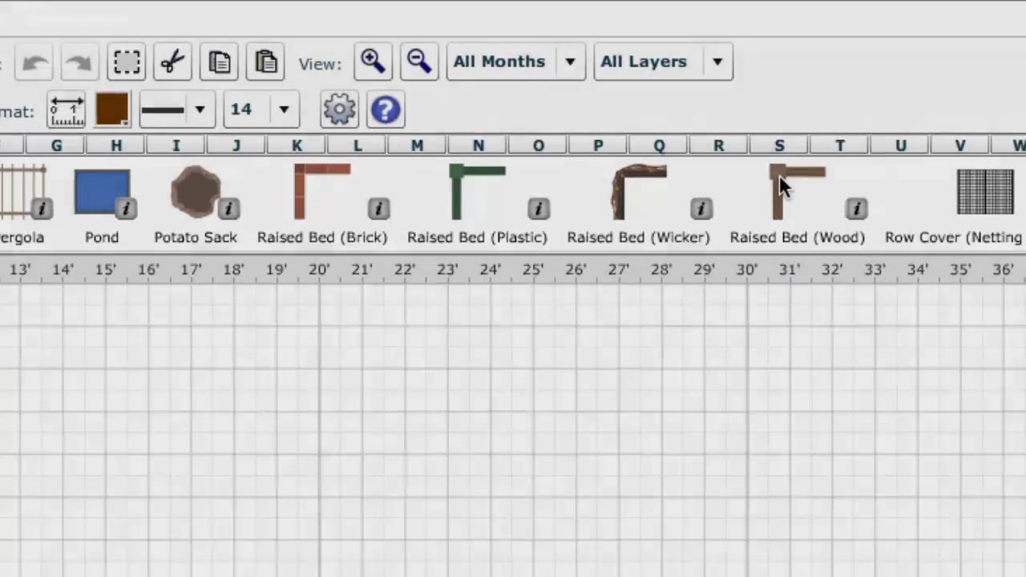
left_click_drag(780, 175, 116, 268)
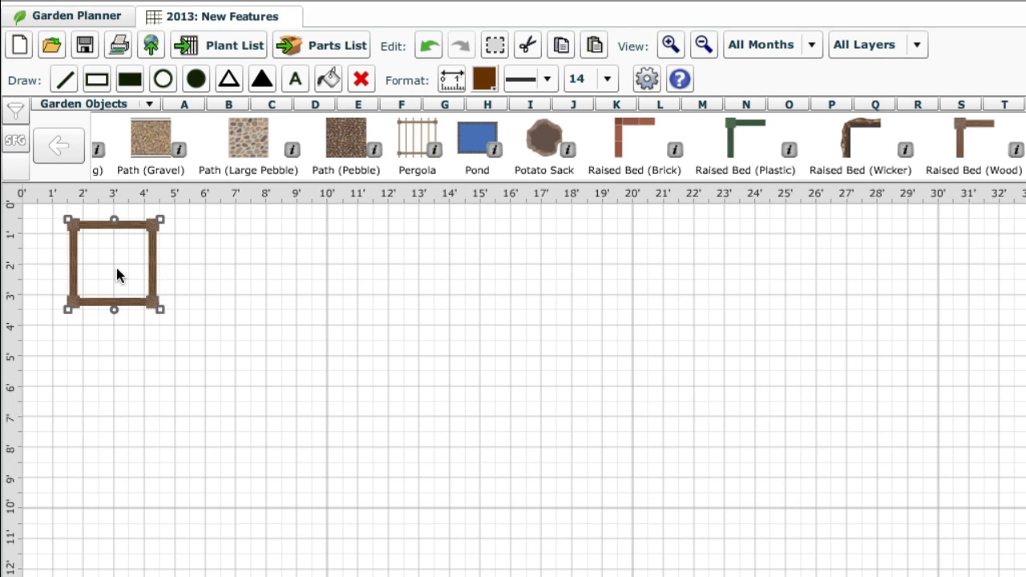
left_click_drag(164, 312, 376, 340)
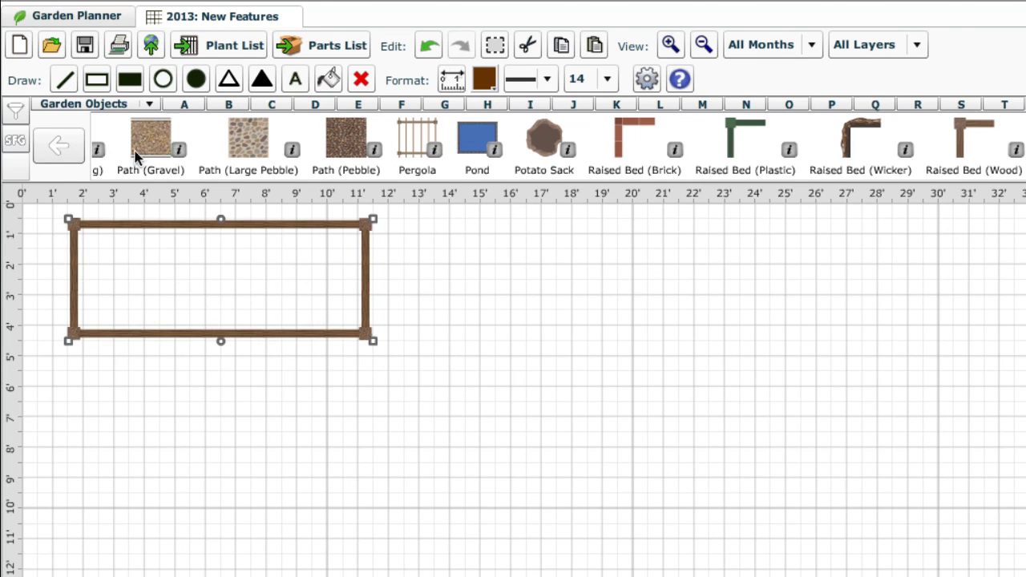
- Drag a Compass from the C objects onto the right side of the plan
left_click(271, 105)
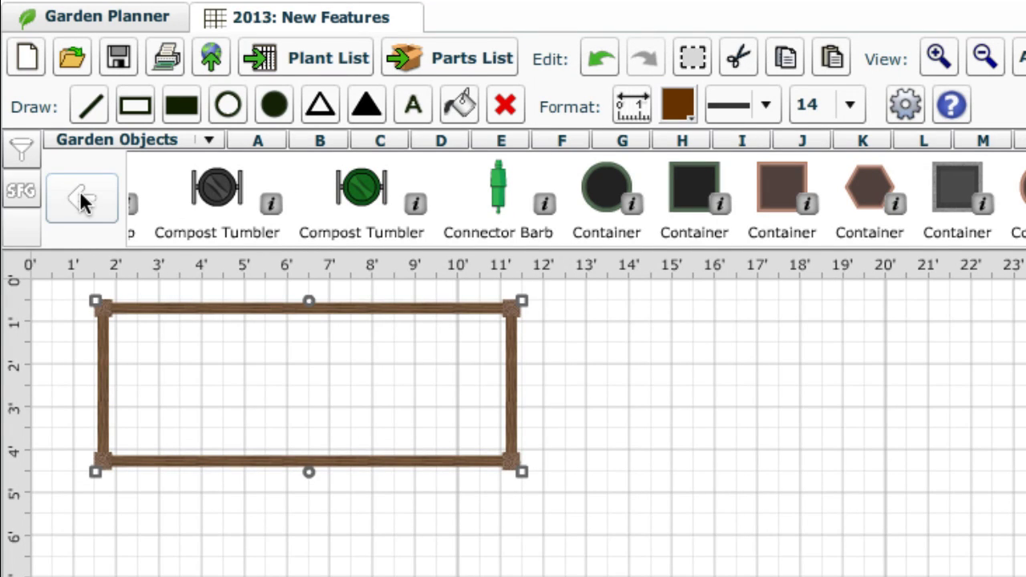
left_click(81, 201)
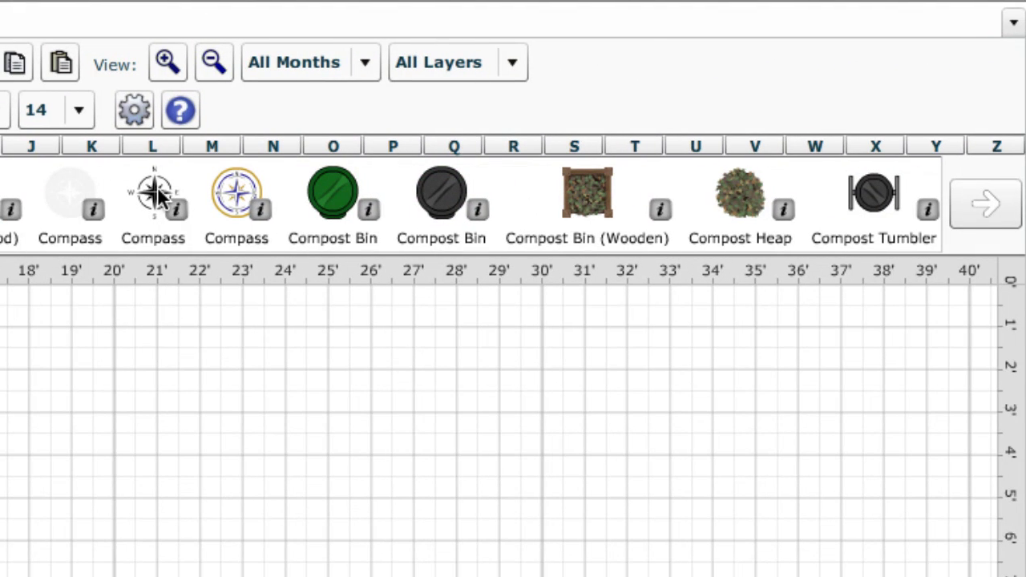
left_click_drag(159, 195, 821, 479)
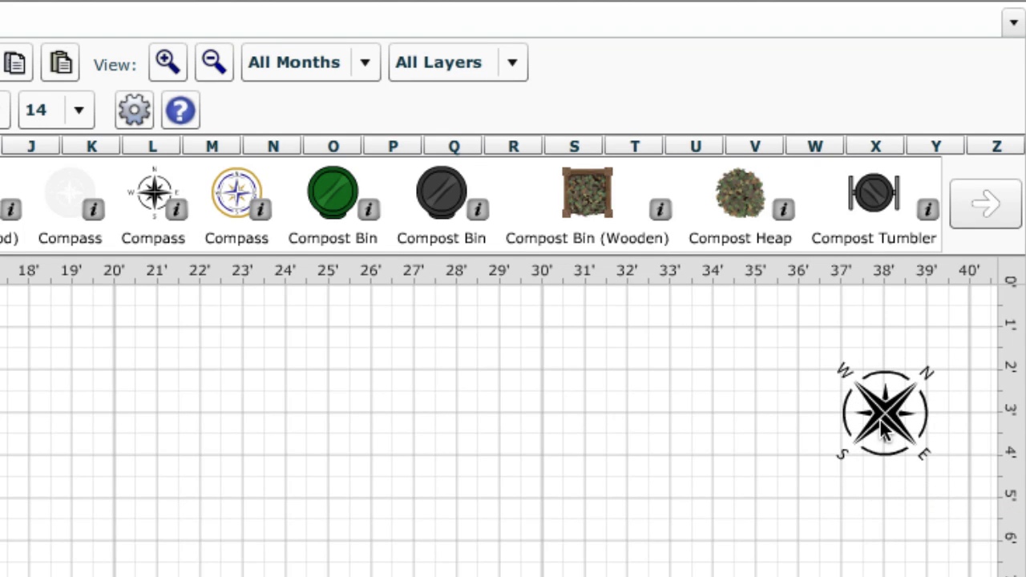
- Put a Wigwam (Bamboo) in the raised bed and draw a 6' wood picket fence down the right side
left_click(805, 146)
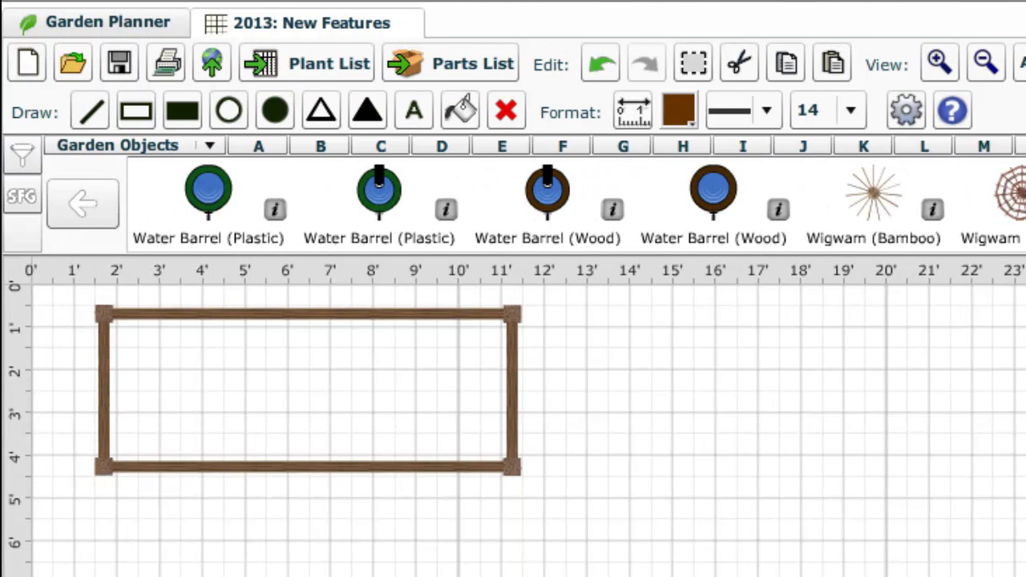
left_click_drag(805, 223, 415, 393)
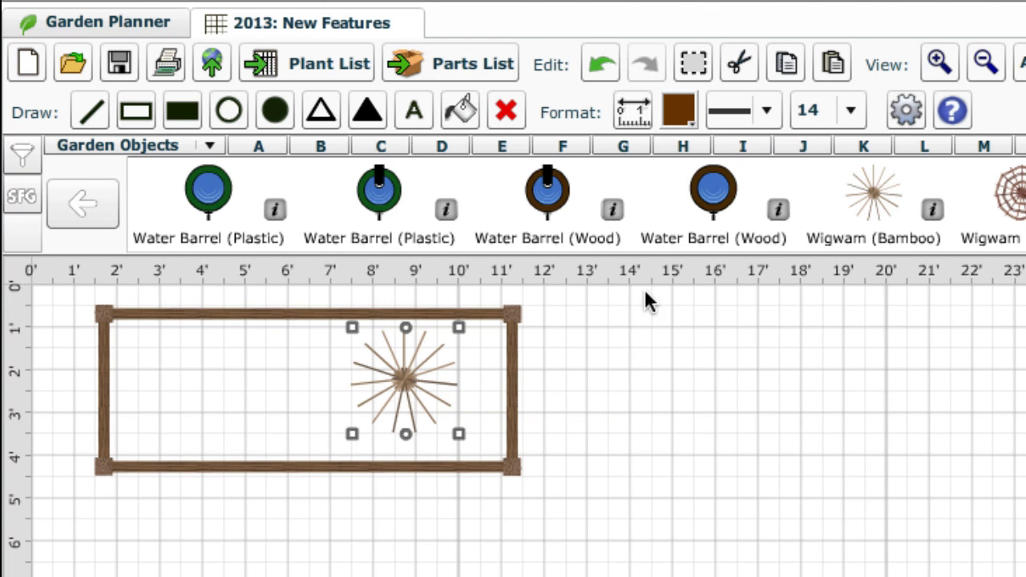
left_click(562, 146)
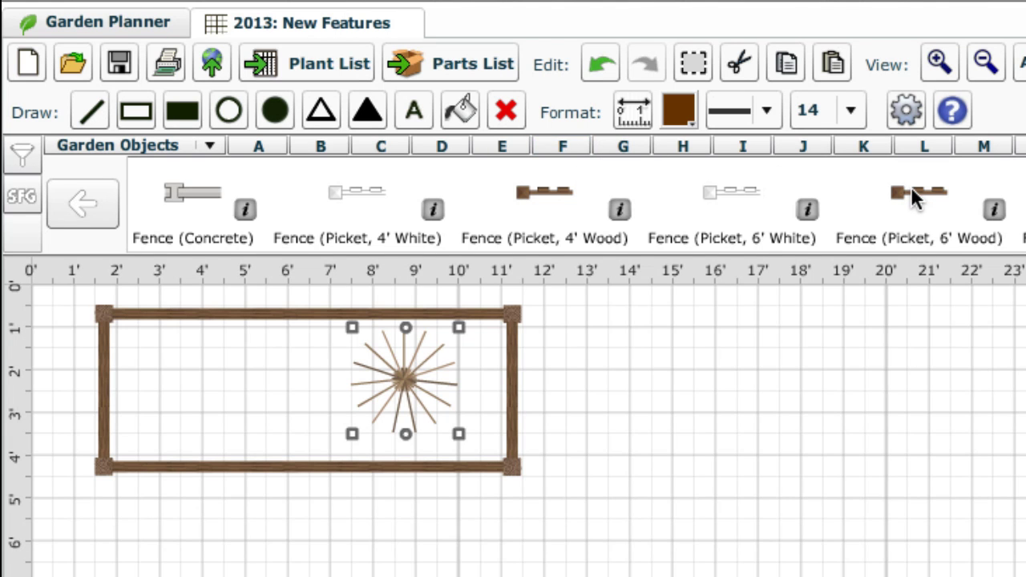
left_click_drag(913, 188, 919, 192)
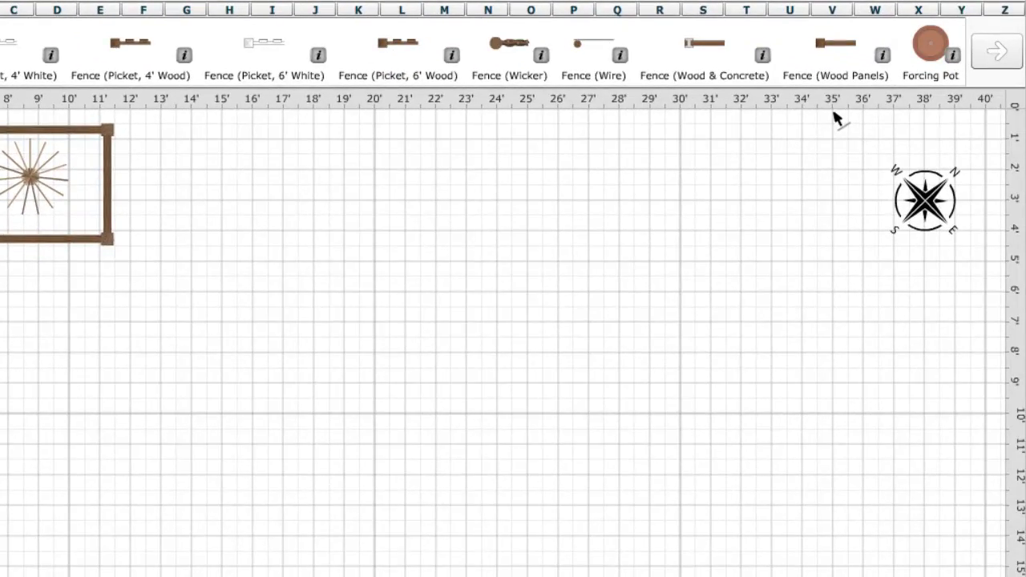
mouse_move(834, 115)
left_mouse_down()
mouse_move(958, 574)
mouse_move(976, 576)
left_mouse_up()
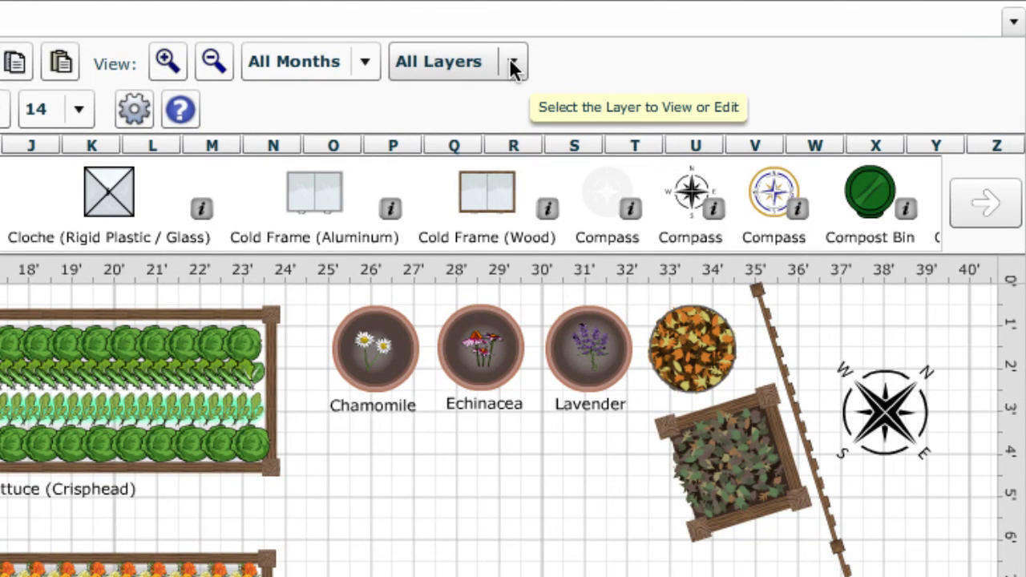
- Isolate the Plants layer, then switch the layer view back to All Layers
left_click(660, 0)
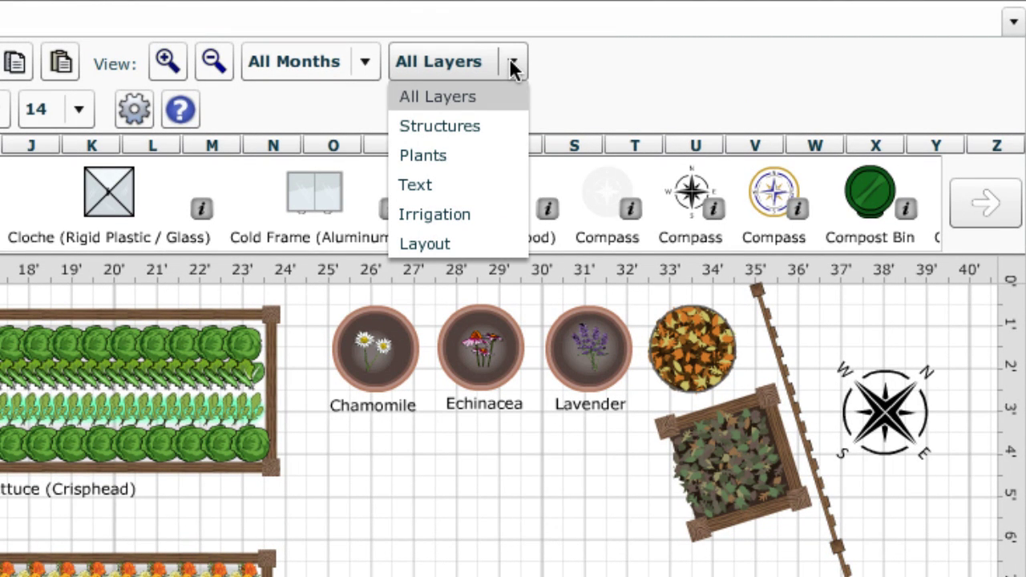
left_click(446, 153)
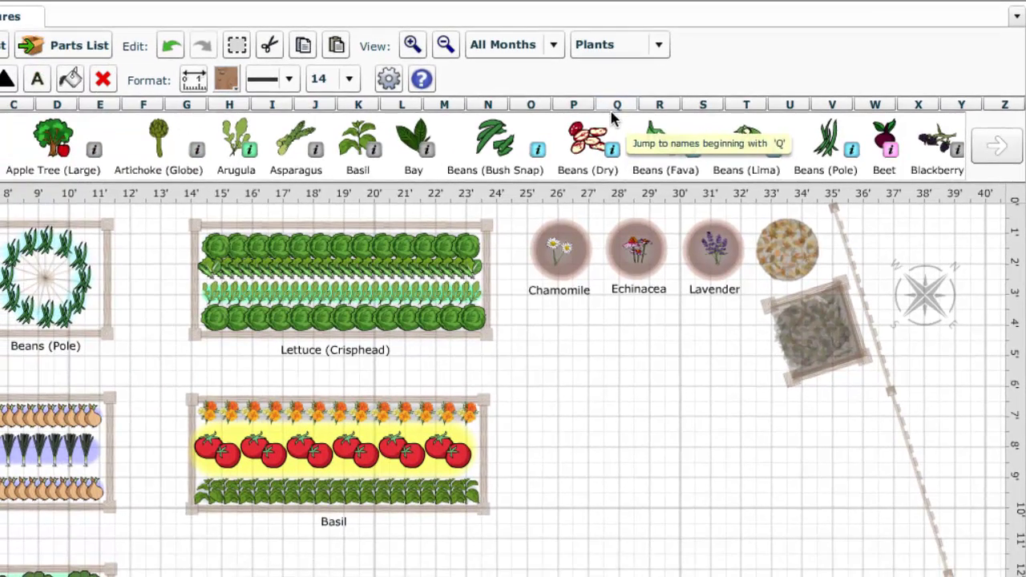
mouse_move(407, 258)
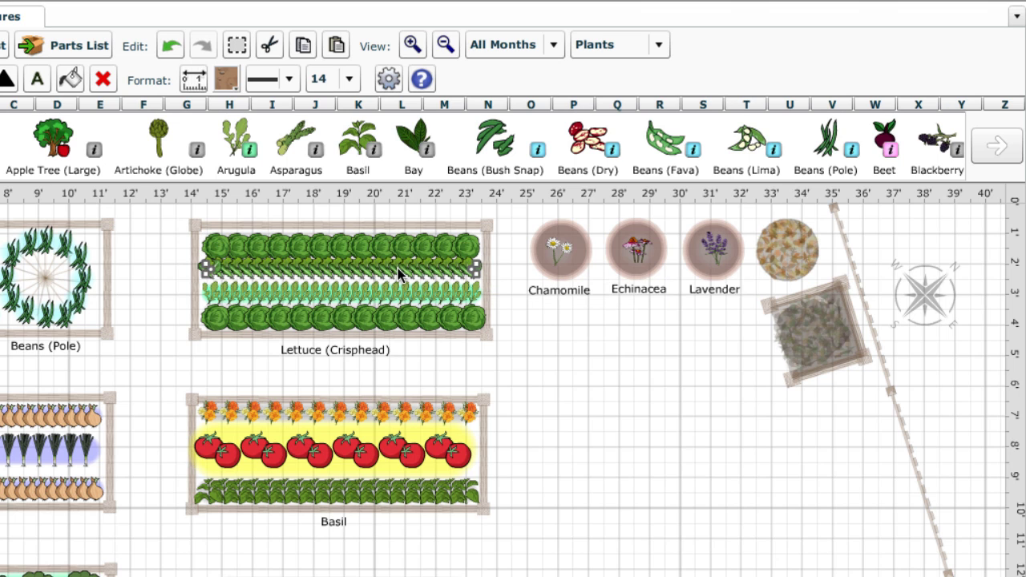
left_click(657, 50)
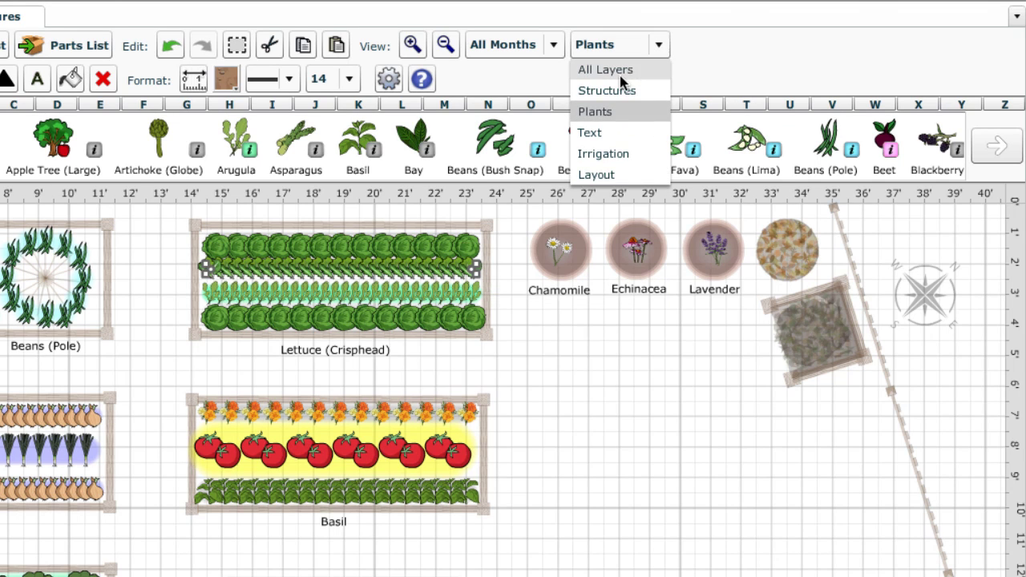
left_click(620, 74)
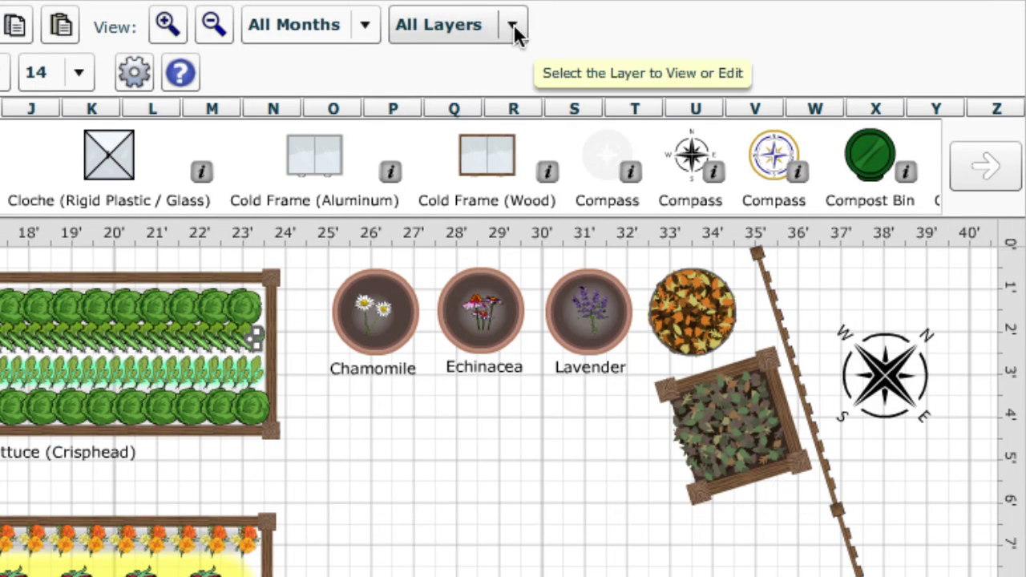
- On the Irrigation layer, lay 1/2" emitter tubing along the Peas bed, curving around the pole beans
left_click(514, 24)
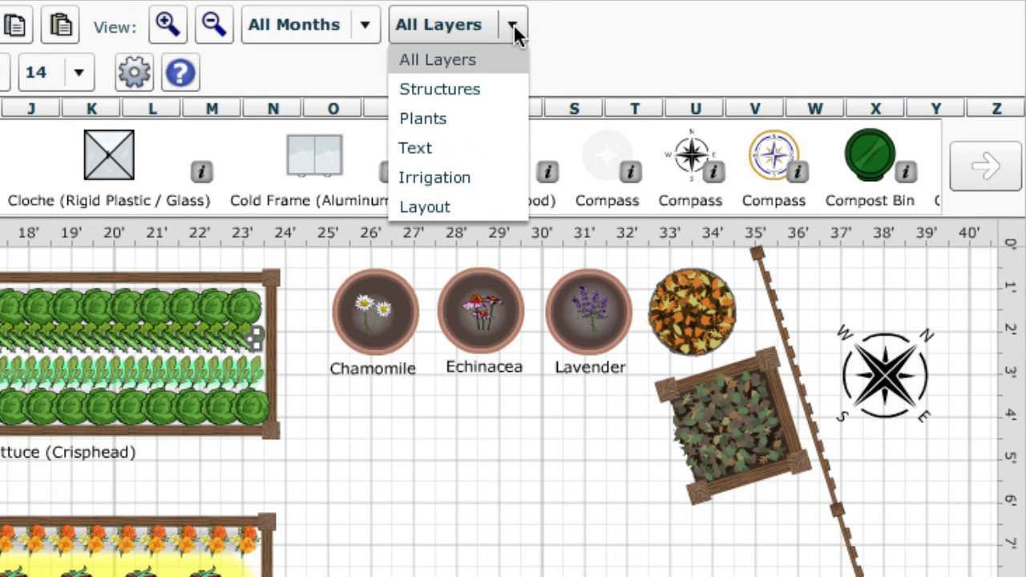
left_click(433, 176)
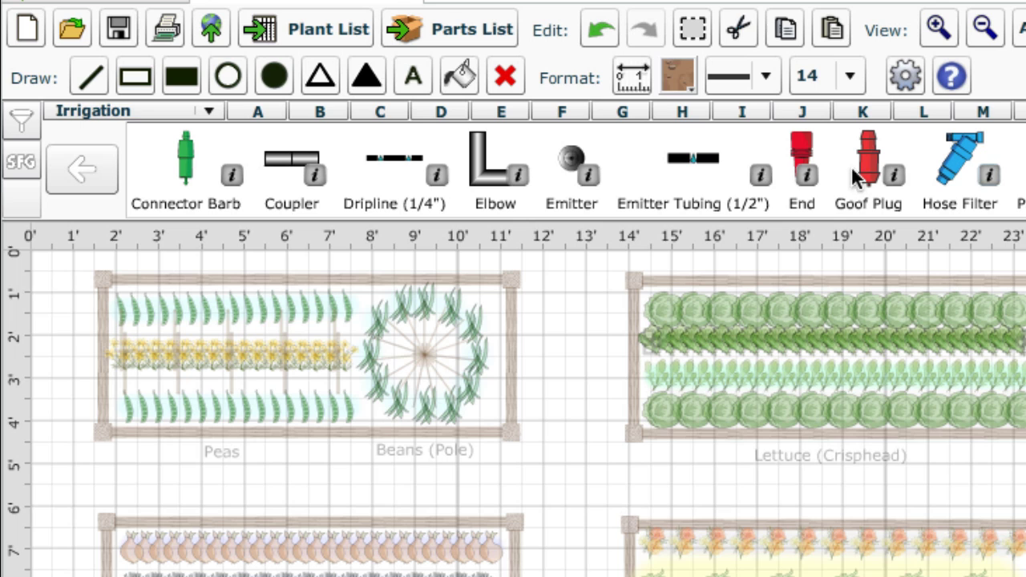
left_click(694, 165)
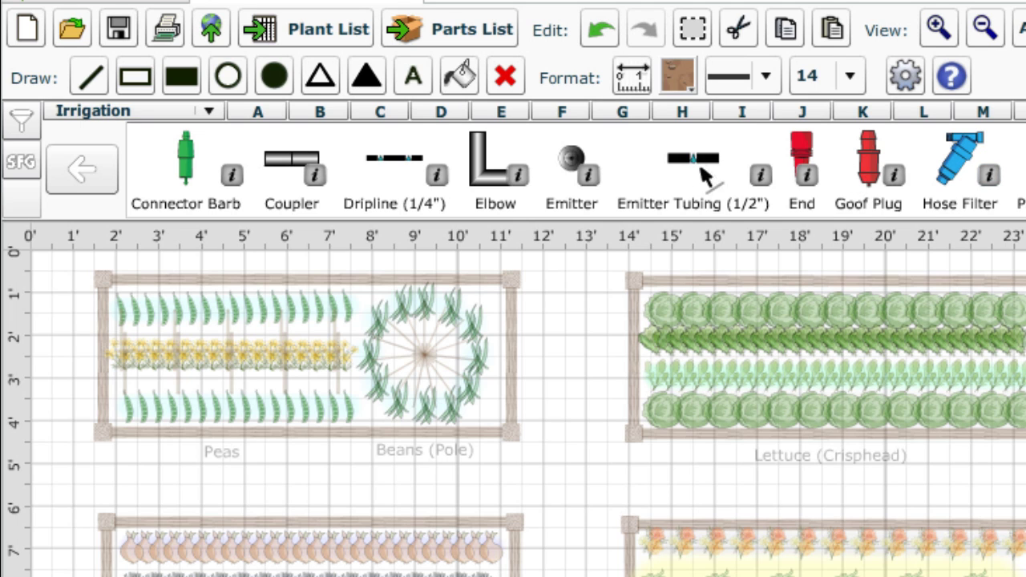
left_click_drag(111, 307, 468, 309)
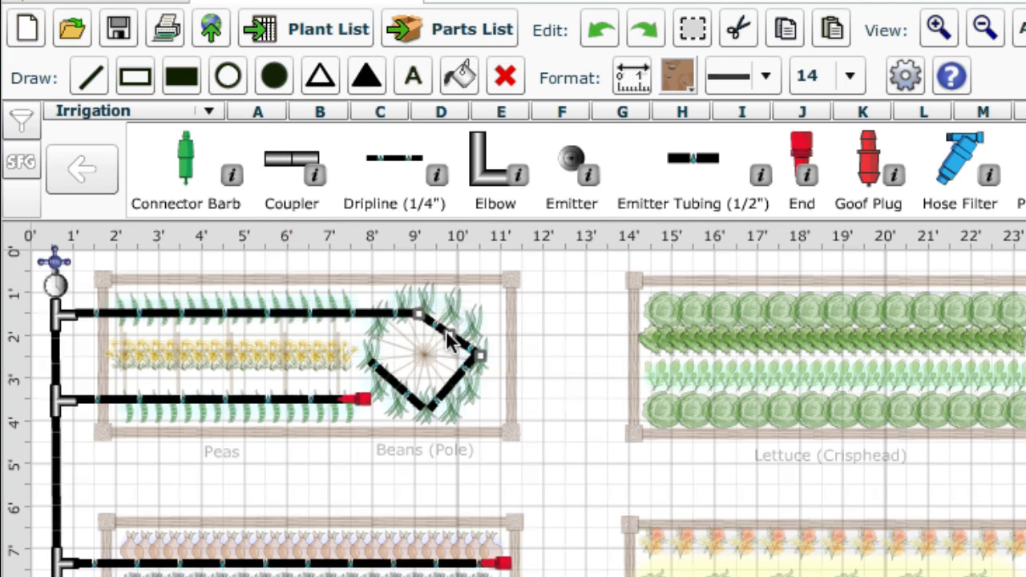
left_click_drag(449, 341, 481, 311)
left_click_drag(476, 404, 384, 404)
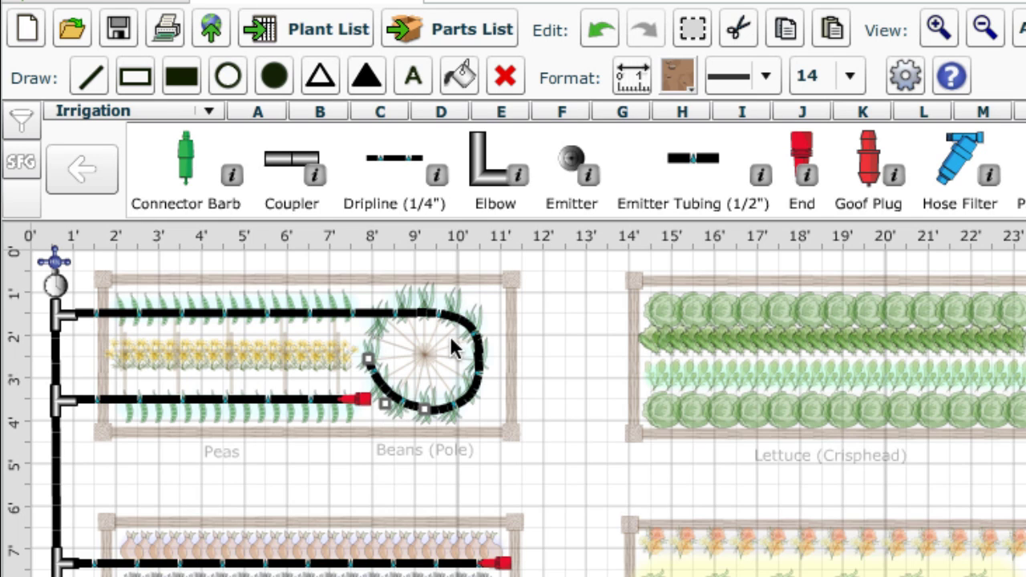
- Generate the parts list and scroll to the totals: 60' 4" emitter tubing and 5 ends
left_click(497, 31)
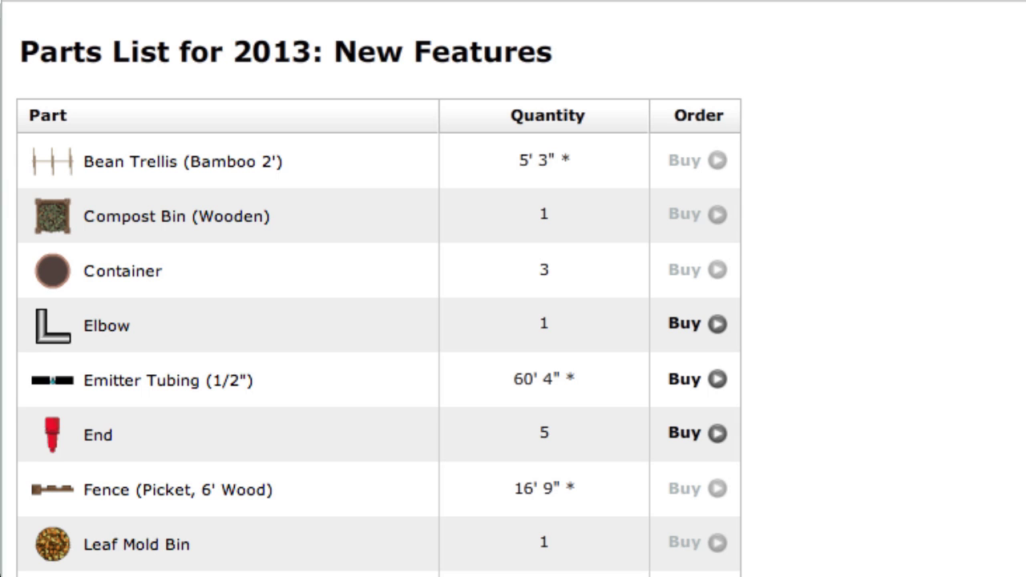
scroll(380, 291, "down", 5)
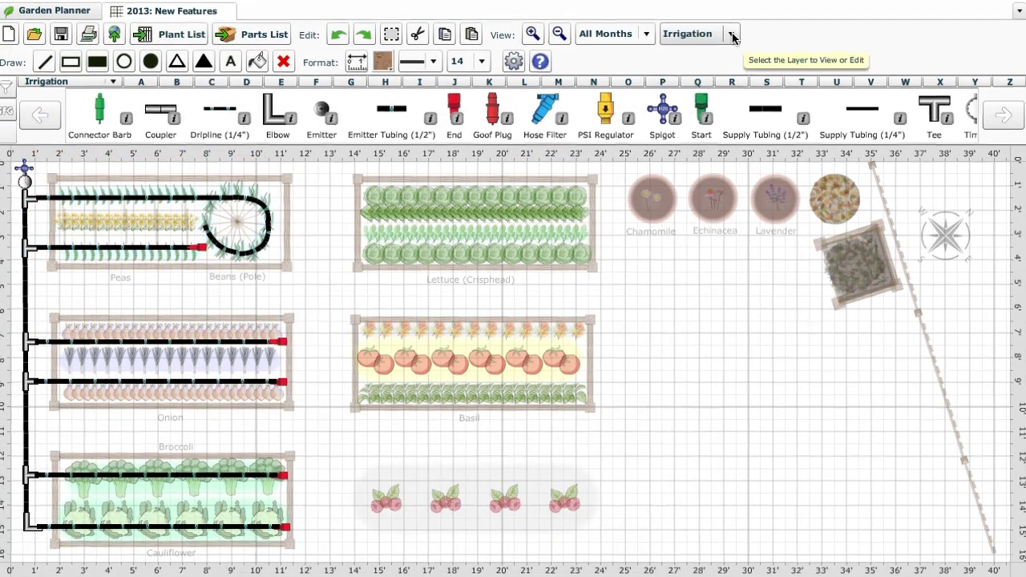
- On the Structures layer, stretch a Row Cover across the Lettuce (Crisphead) bed's top row
left_click(734, 35)
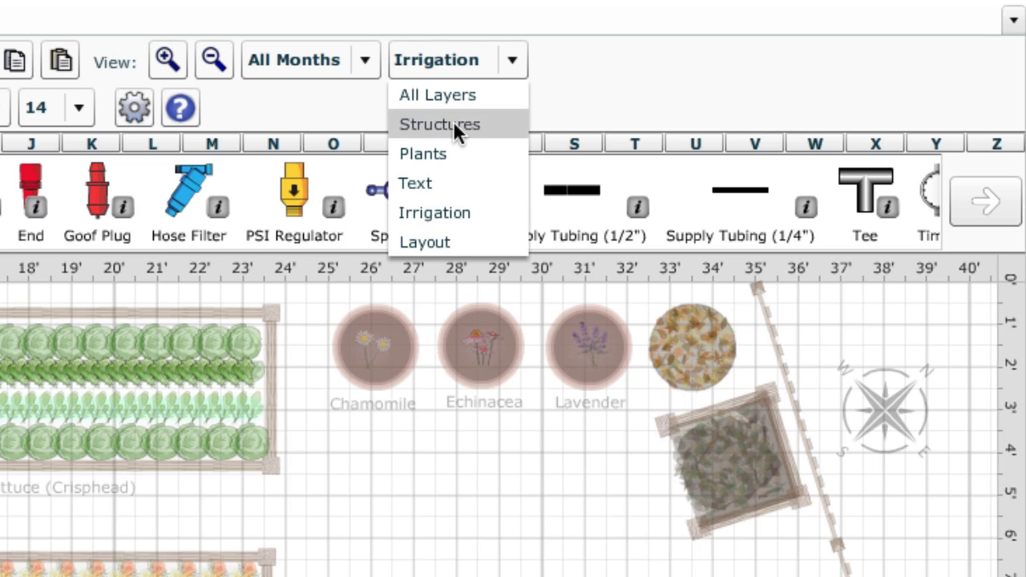
left_click(454, 125)
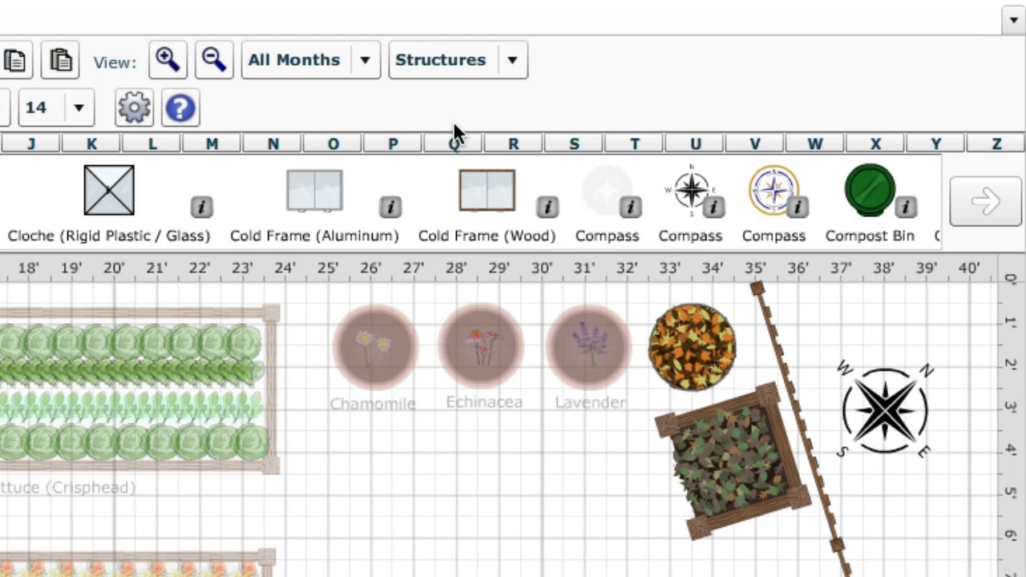
left_click(513, 146)
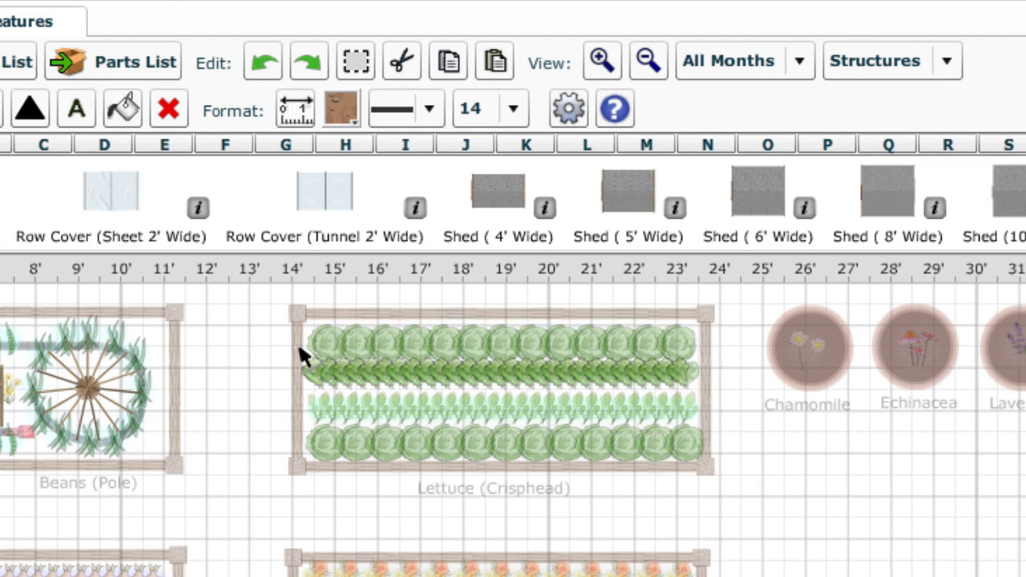
left_click_drag(299, 349, 712, 353)
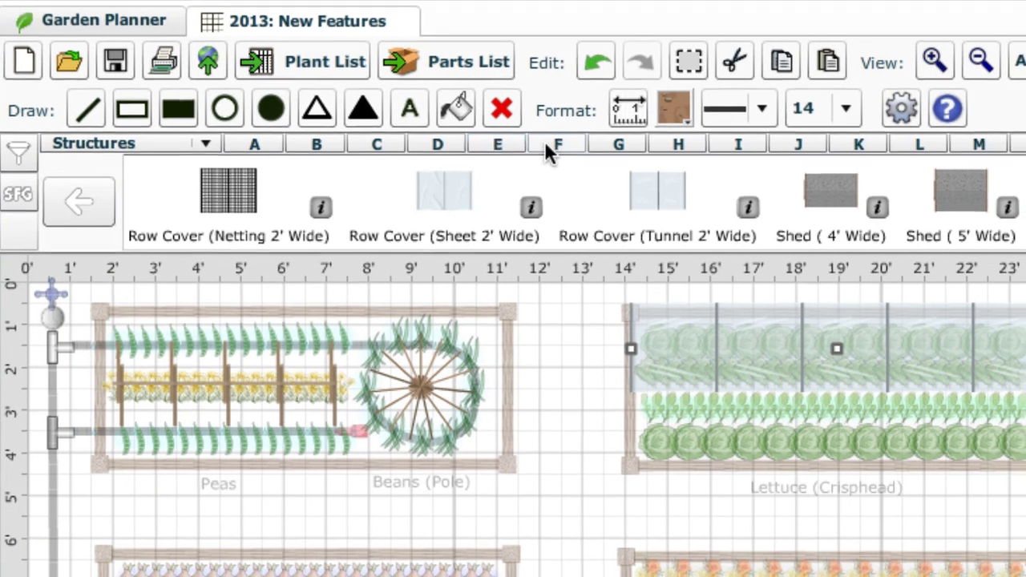
- Add a 6' Wide greenhouse by the fence, rotated about 74° and lengthened to 8' 10"; show the Plant List
scroll(544, 141, "left", 10)
left_click_drag(628, 57, 628, 59)
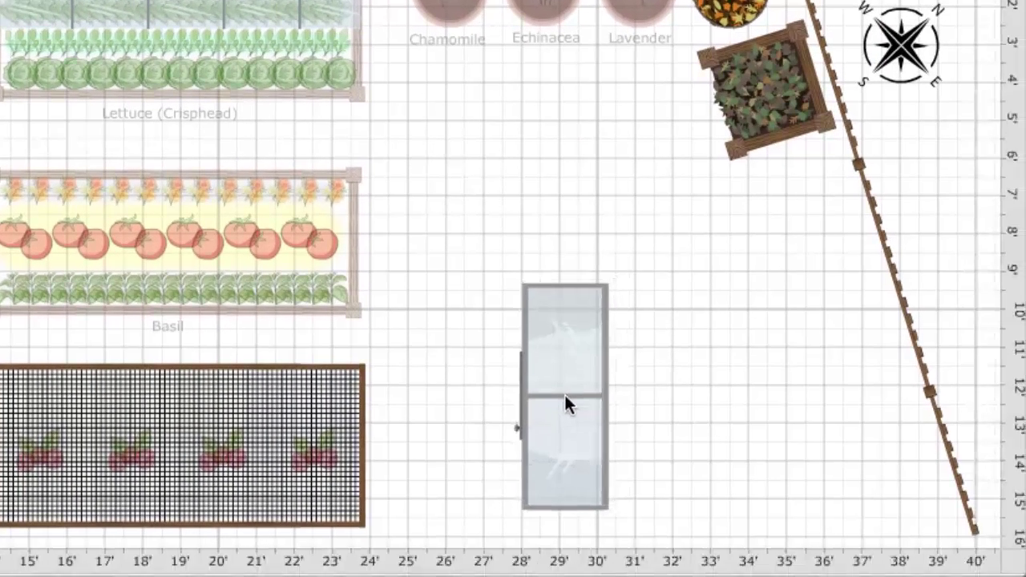
left_click_drag(567, 401, 897, 400)
left_click_drag(734, 287, 880, 358)
left_click_drag(774, 359, 855, 369)
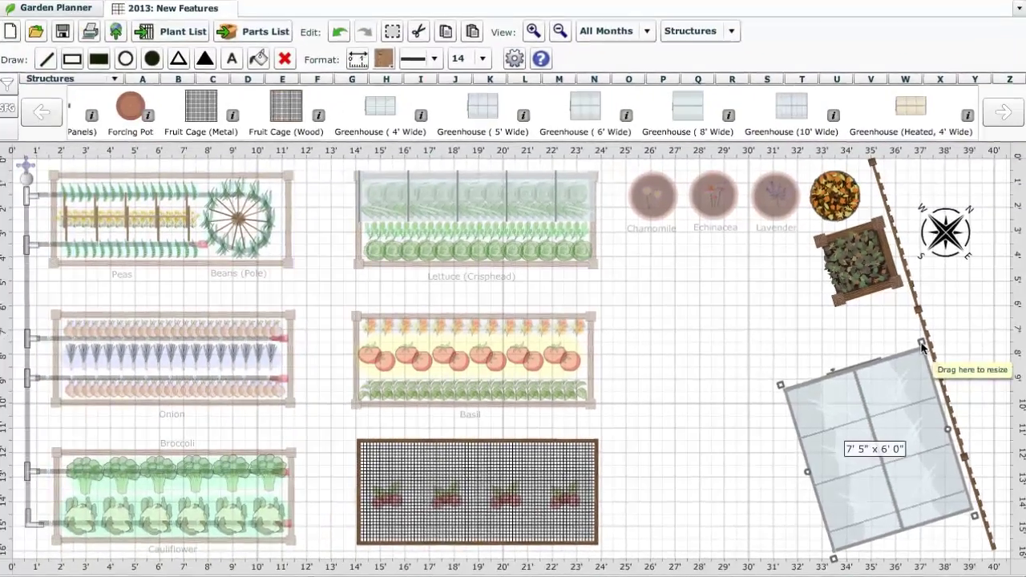
left_click_drag(922, 347, 914, 324)
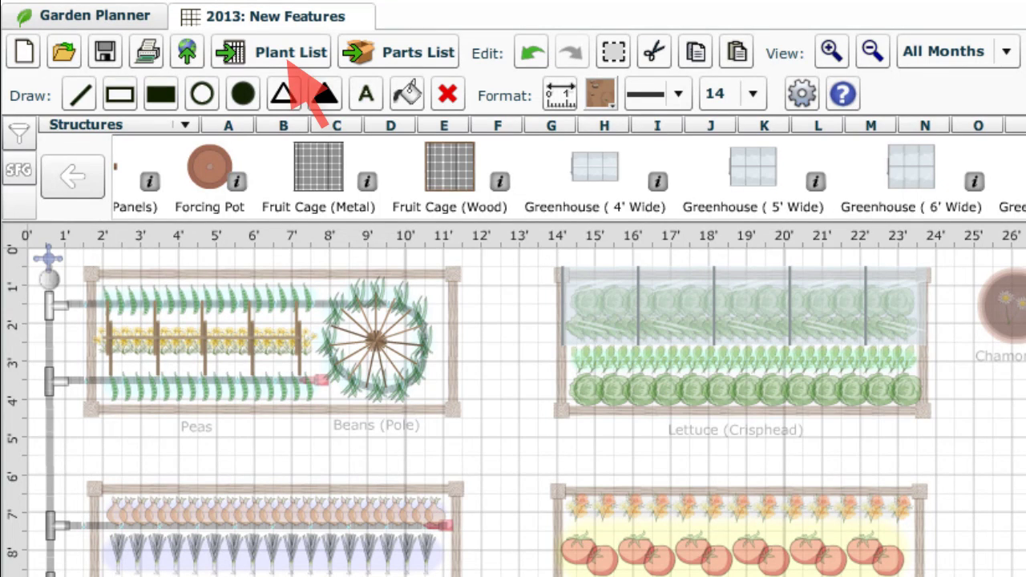
left_click(277, 48)
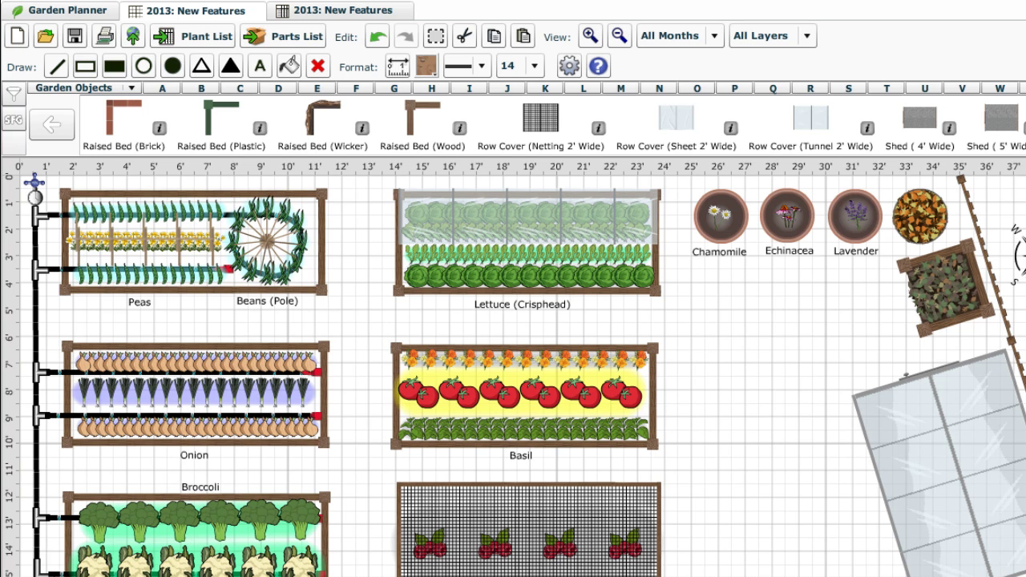
- Review the Row Cover (Tunnel 2' Wide) details, keeping the last-frost shift at 3 weeks
left_click(868, 130)
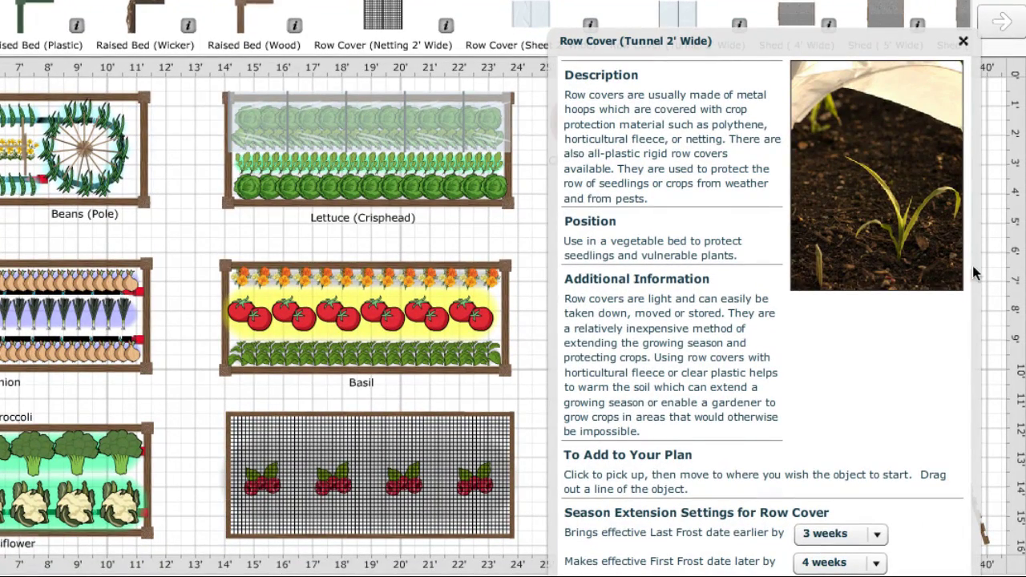
left_click(879, 534)
left_click(878, 537)
left_click(741, 27)
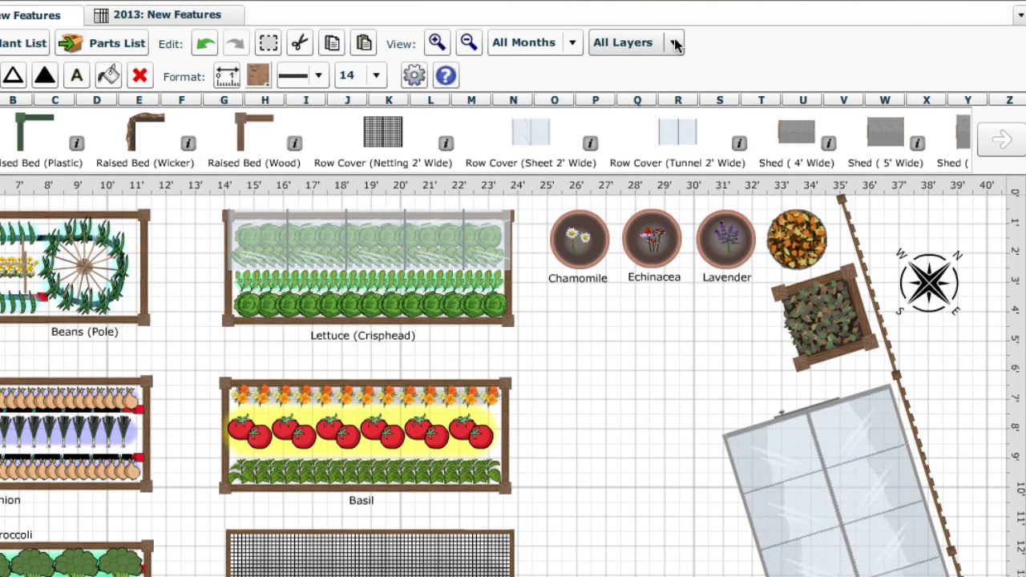
left_click(675, 44)
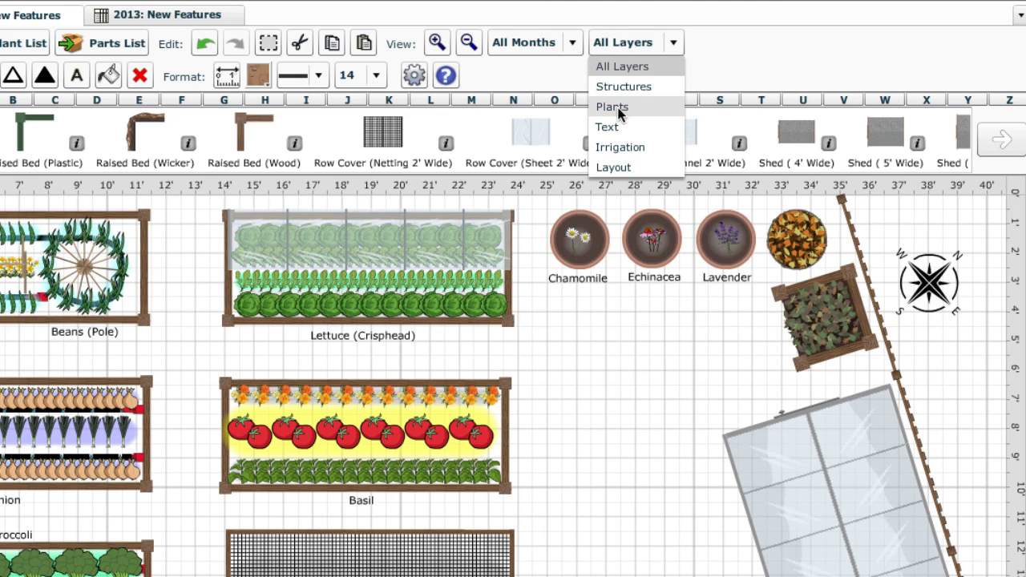
left_click(617, 107)
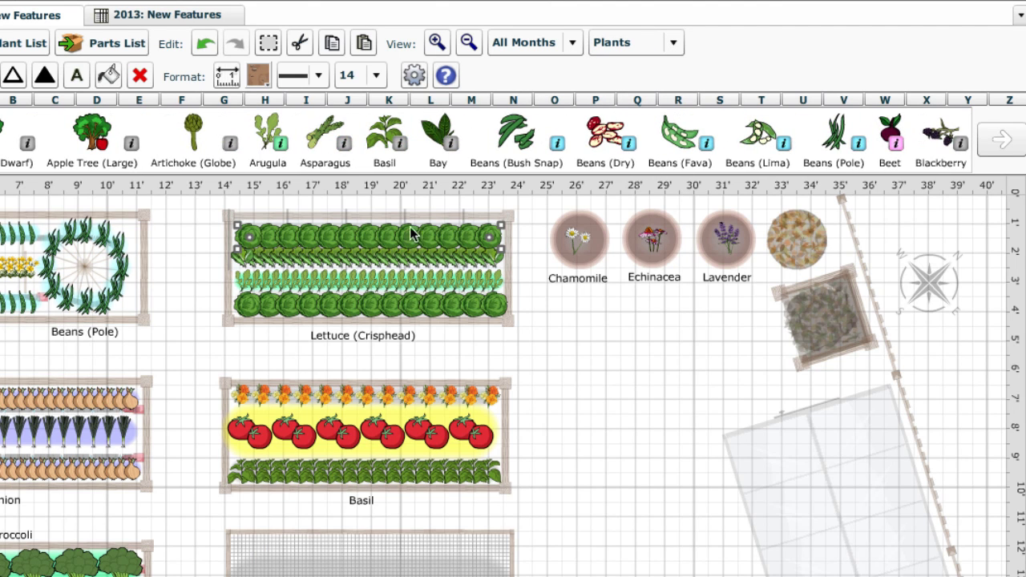
left_click(672, 46)
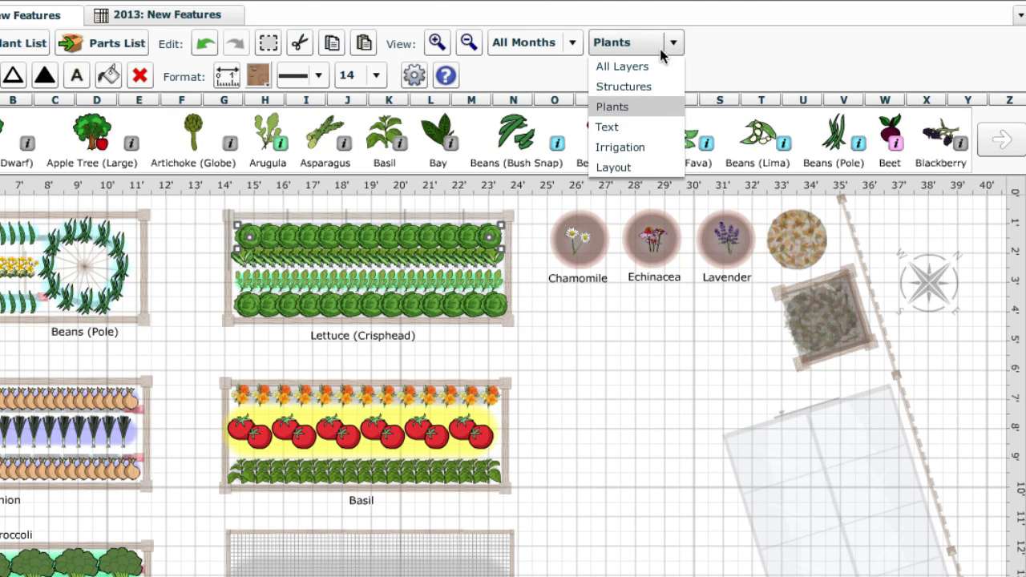
left_click(637, 67)
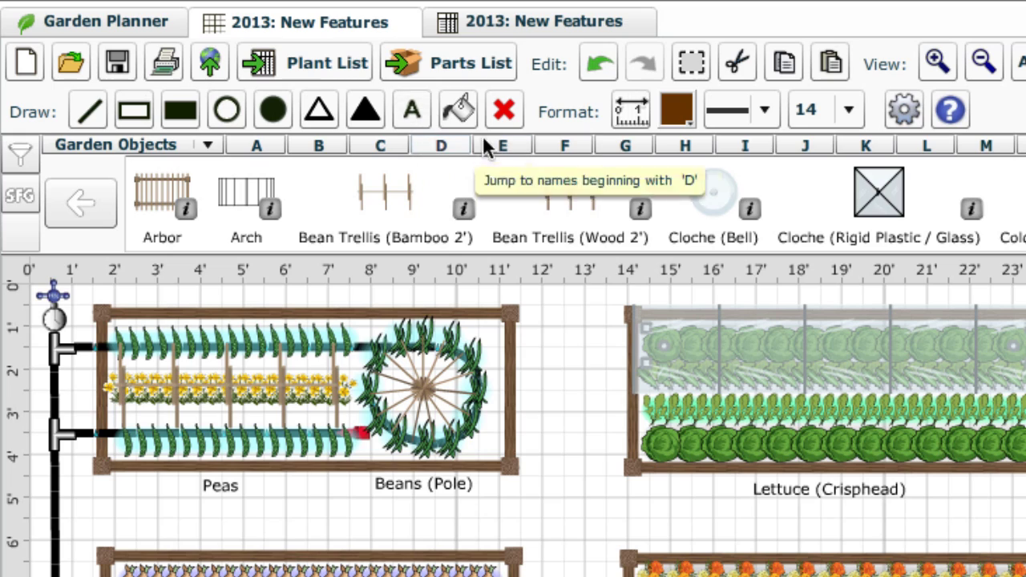
- Set the drawing fill to the Shale Paving texture and pick the filled rectangle tool
left_click(680, 114)
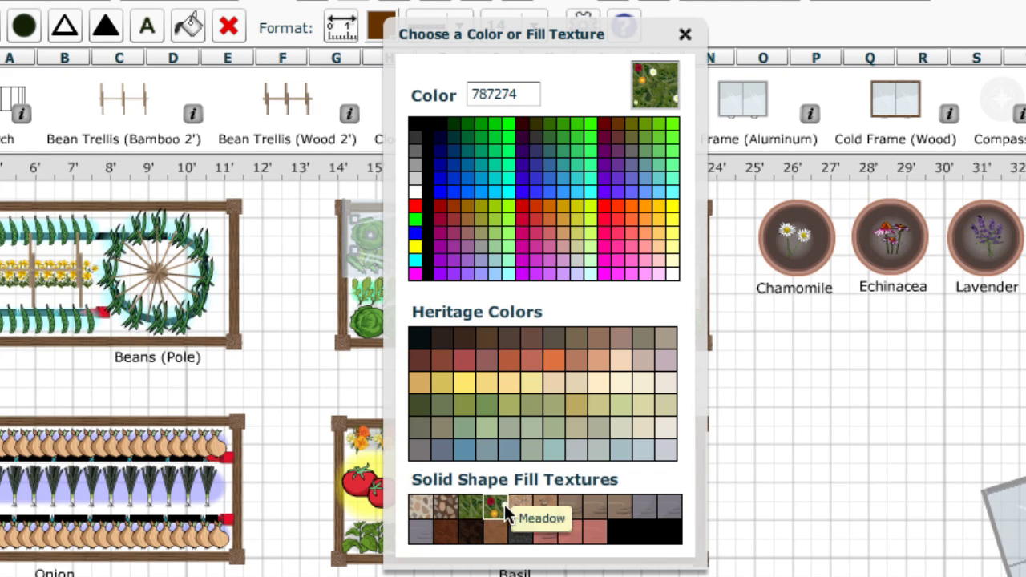
left_click(570, 503)
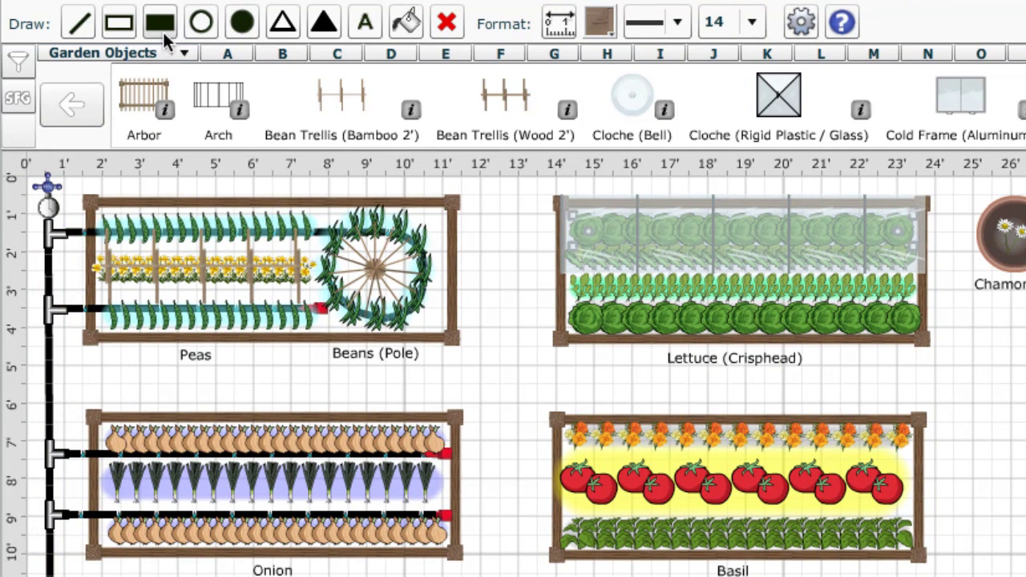
left_click(164, 35)
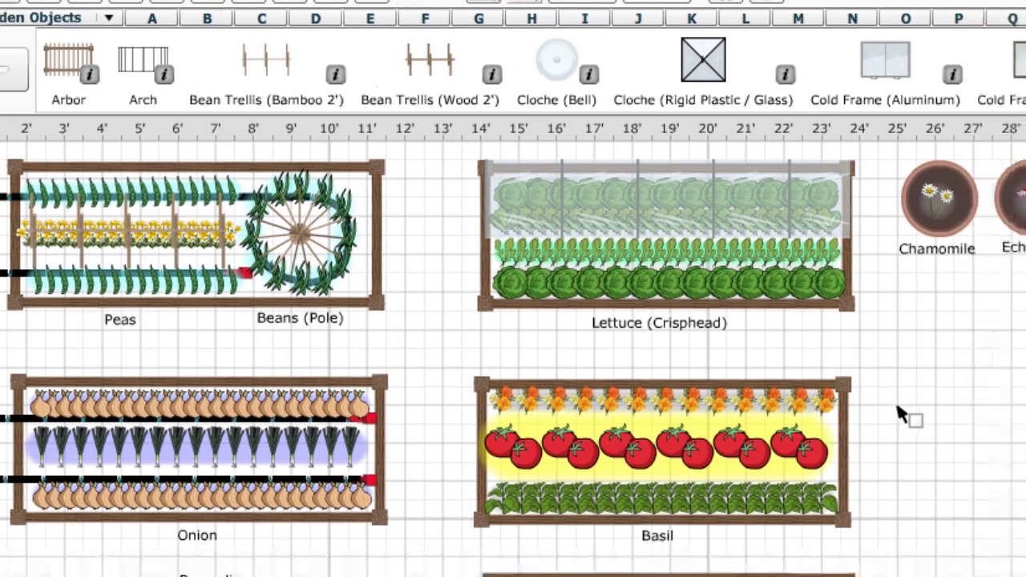
- Draw a filled Shale Paving rectangle beside the Basil bed, 5' 1" by 7' 2" at 25', 8' 11"
left_click_drag(974, 437, 1025, 576)
left_click_drag(549, 383, 650, 542)
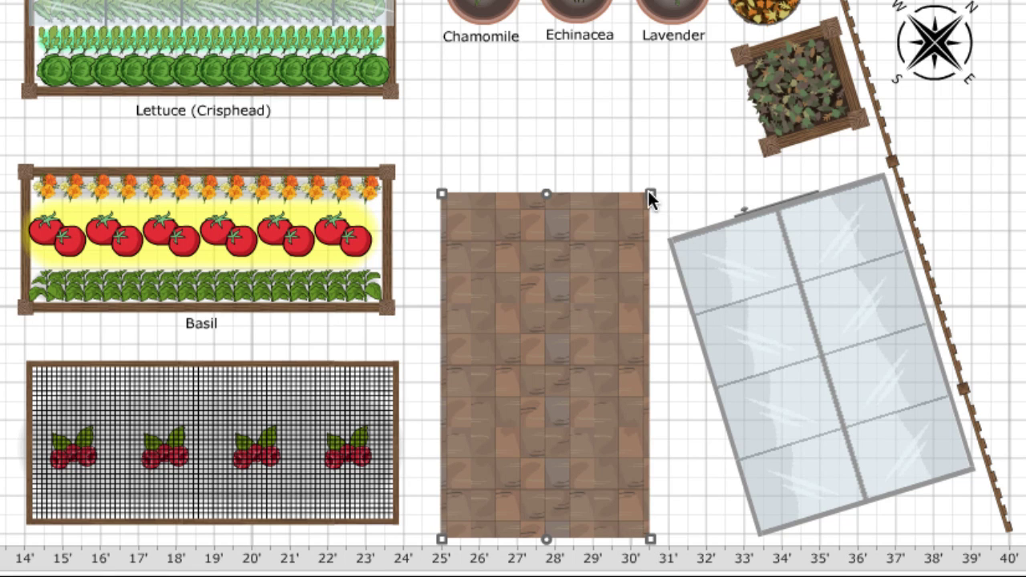
left_click_drag(650, 195, 634, 273)
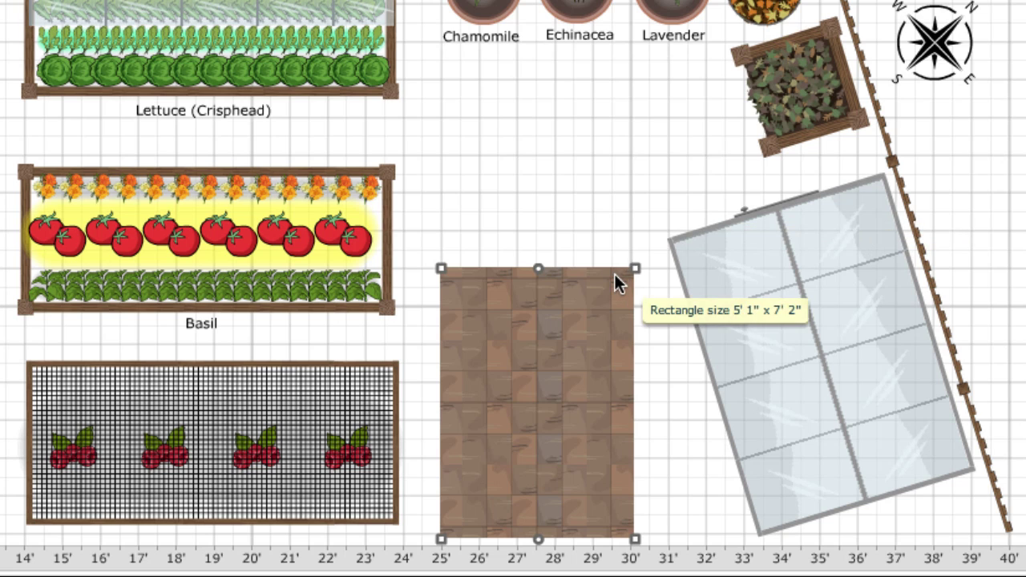
double_click(615, 274)
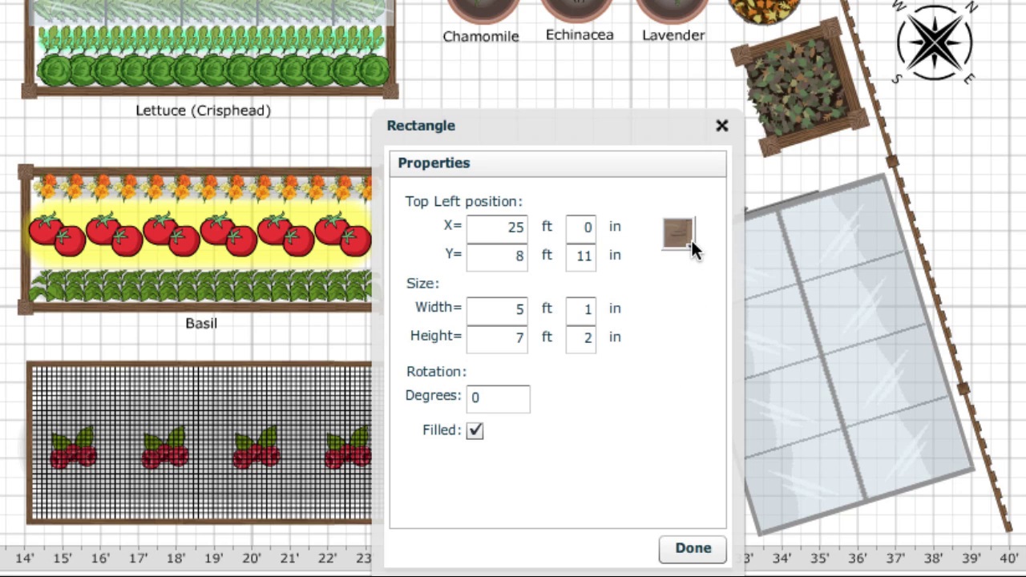
left_click(689, 550)
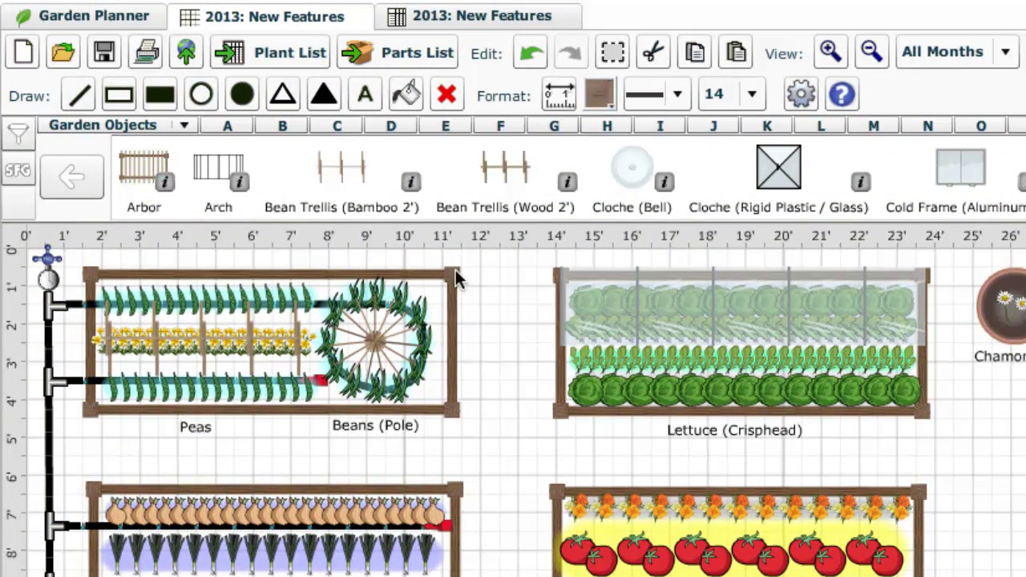
- Show All Plants in the palette, then open and close the crisphead lettuce row's properties
left_click(183, 127)
left_click(110, 195)
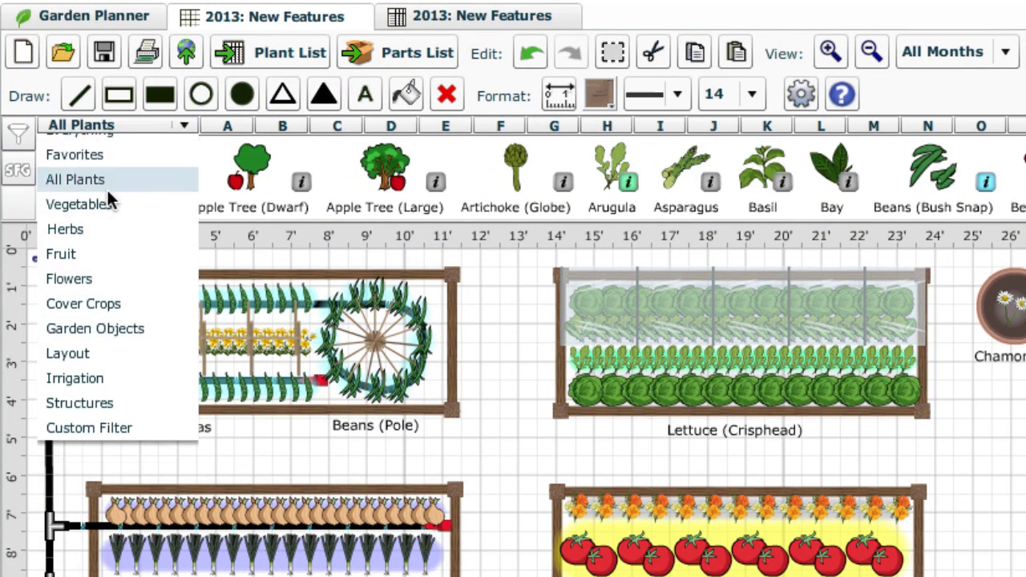
left_click(623, 391)
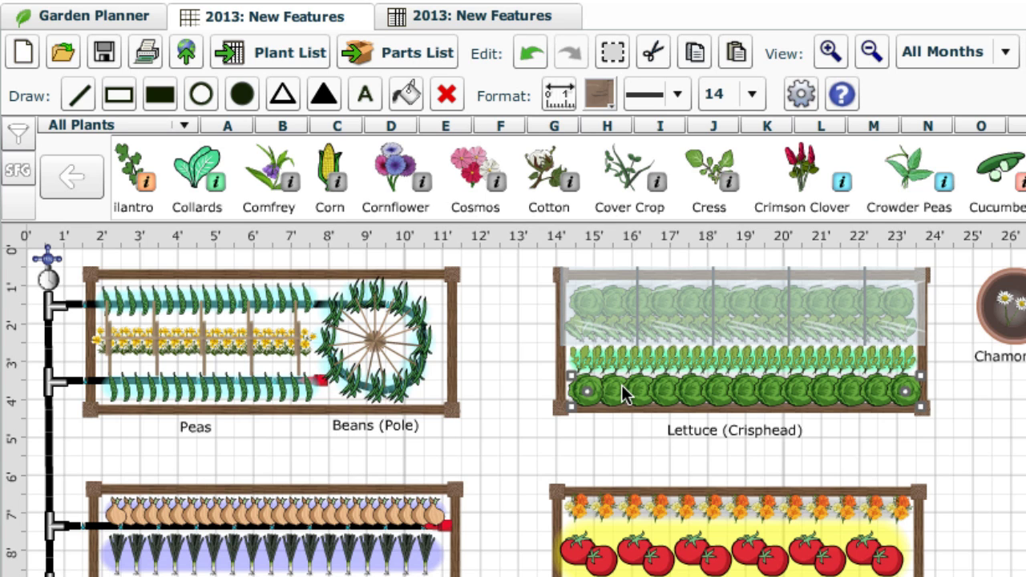
double_click(621, 385)
left_click(621, 381)
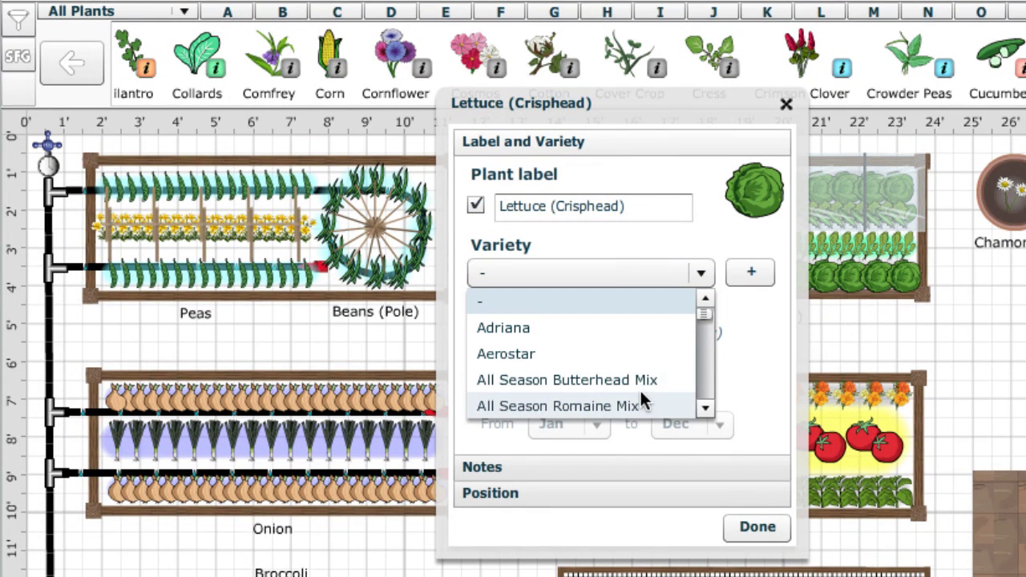
left_click(757, 527)
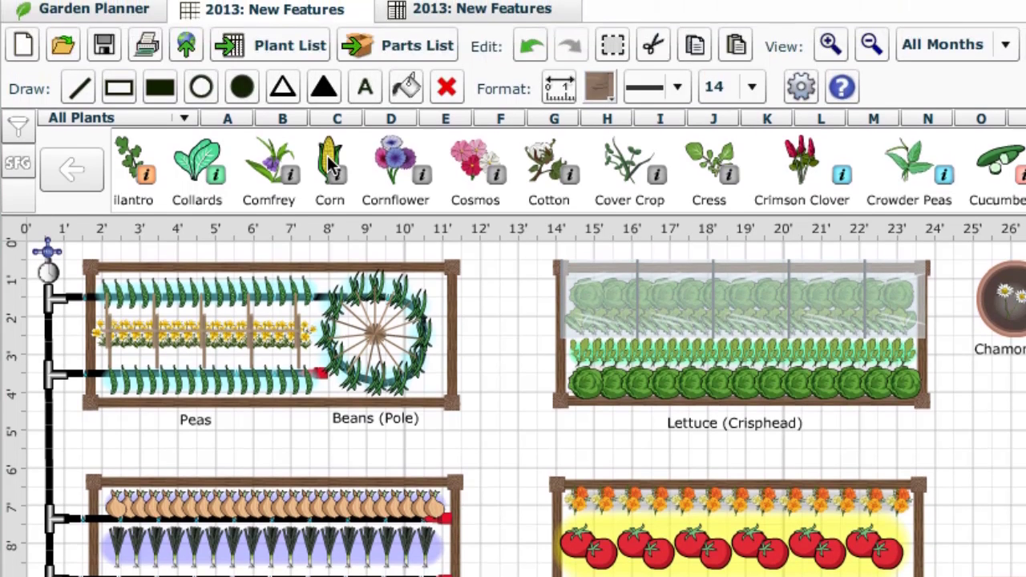
- Make Country Gentleman the default variety for newly placed corn
double_click(329, 53)
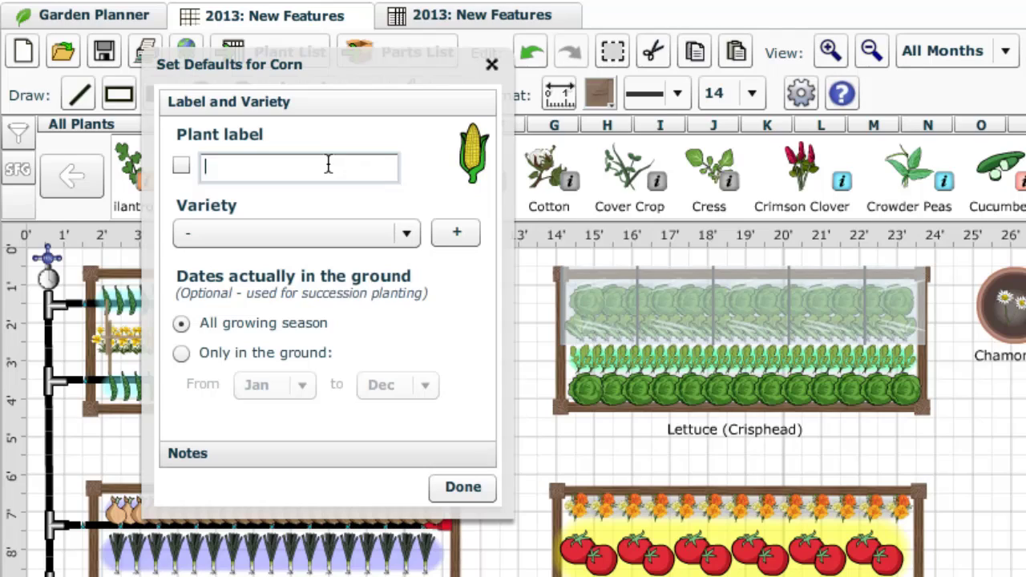
left_click(407, 235)
scroll(412, 336, "down", 1)
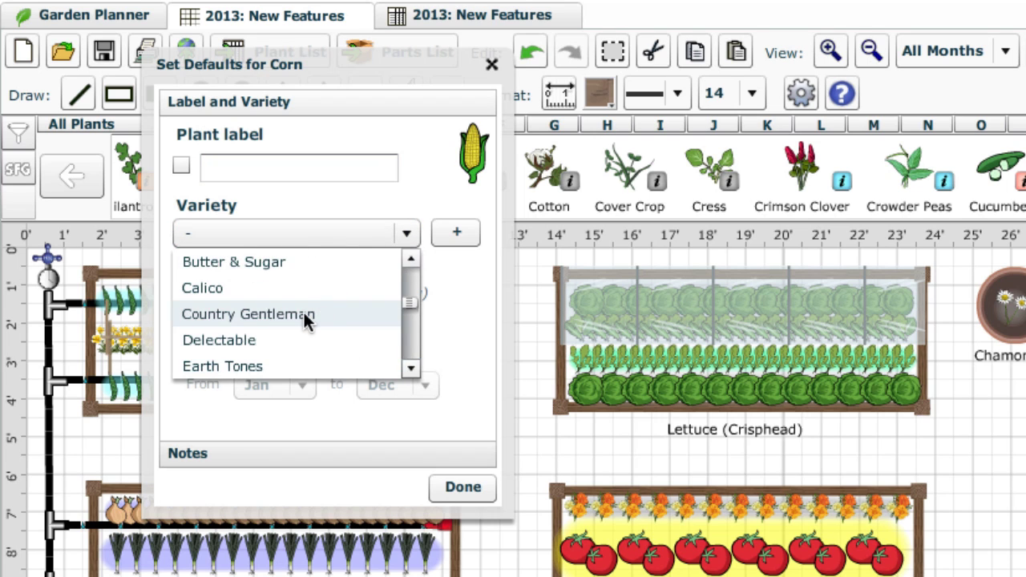
left_click(366, 316)
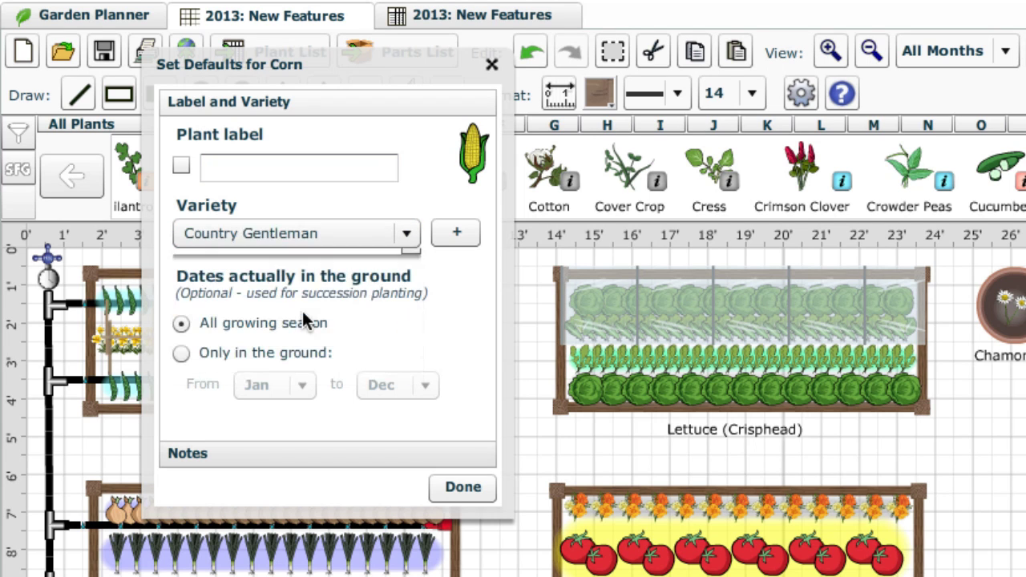
left_click(450, 490)
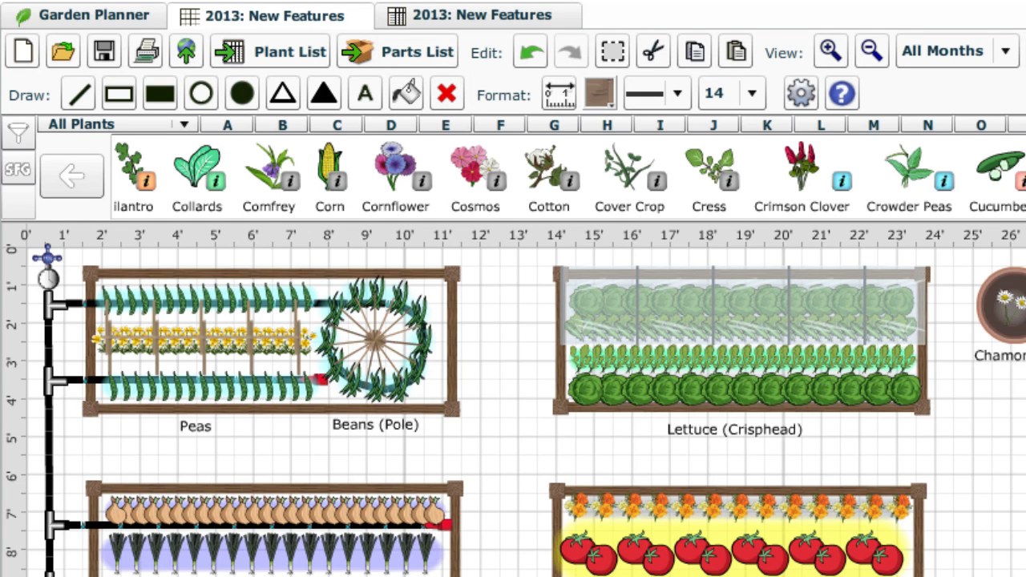
- Start a new blank herb variety named Caraway in the herb defaults
left_click(603, 130)
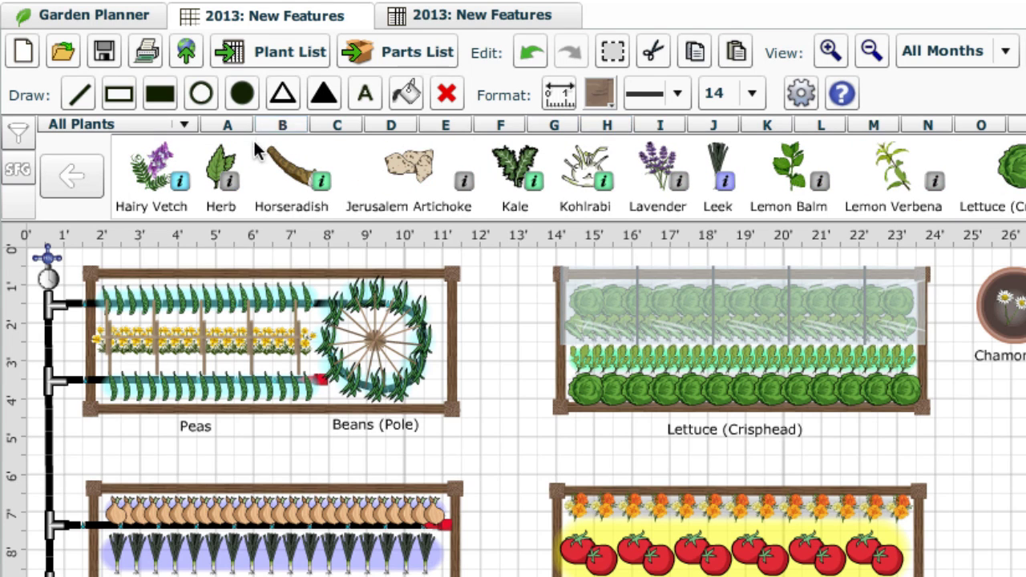
double_click(221, 167)
left_click(341, 236)
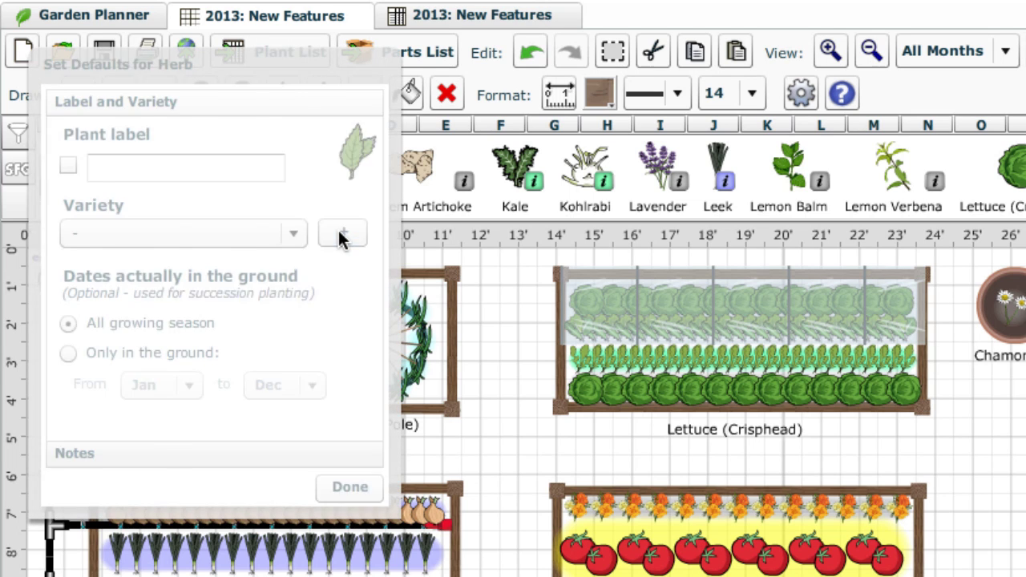
left_click(195, 140)
type("Caraway")
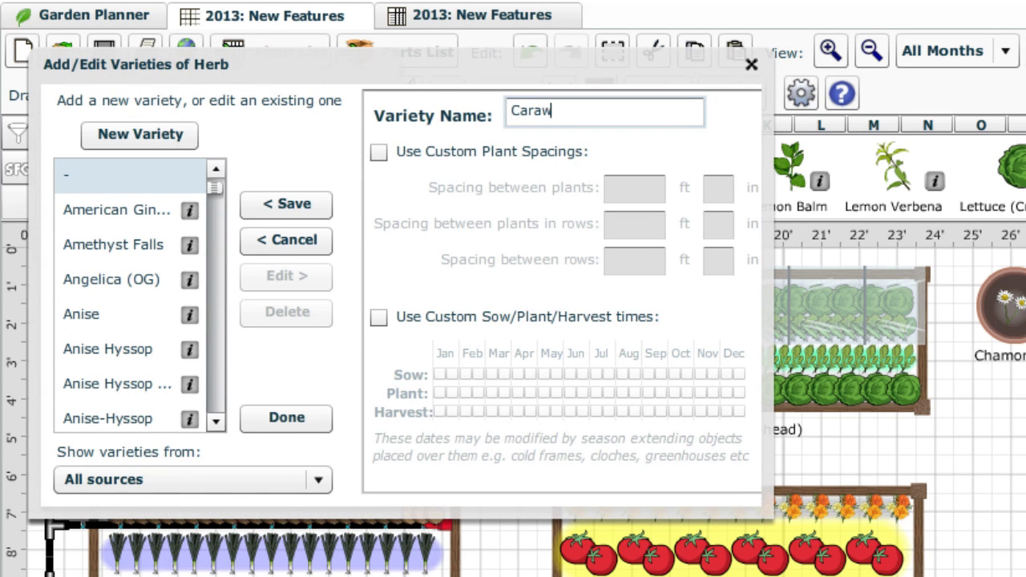
- Enable custom spacings for Caraway, entering 1' 1", then 0' 2", and 0 between rows
left_click(378, 152)
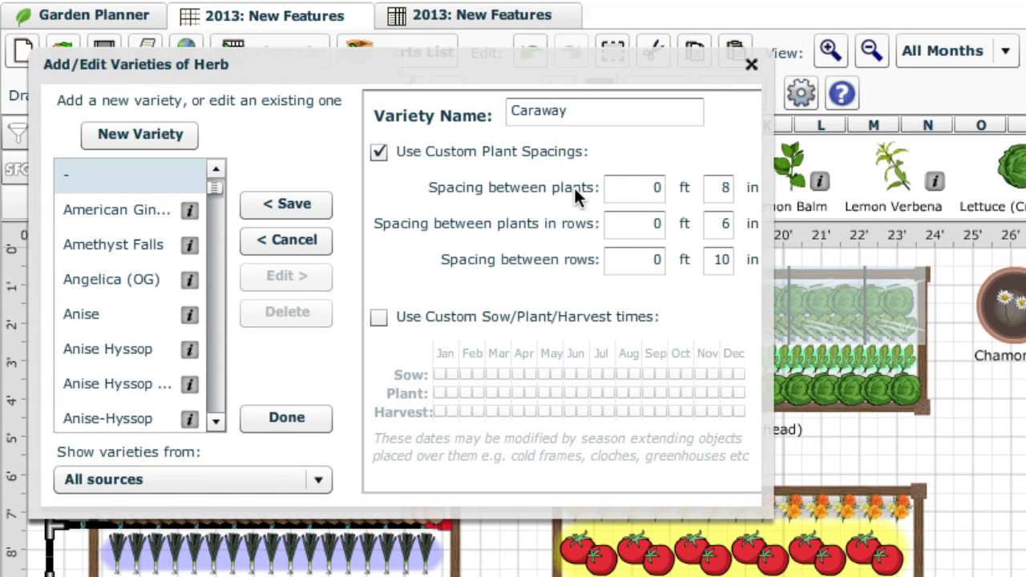
double_click(648, 187)
type("1")
key("Tab")
key("Tab")
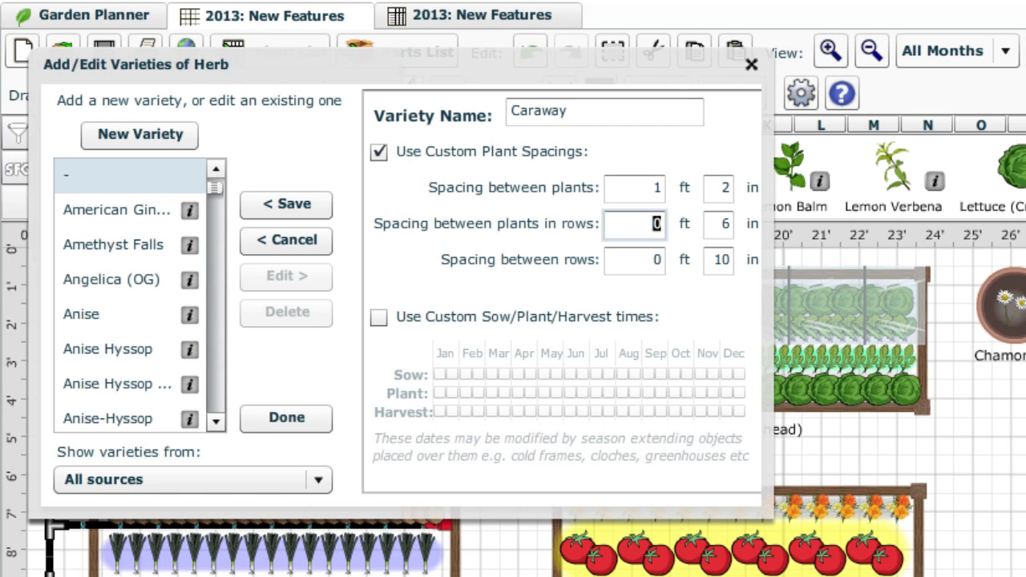
type("1")
key("Tab")
type("0")
key("Tab")
type("2")
key("Tab")
type("0")
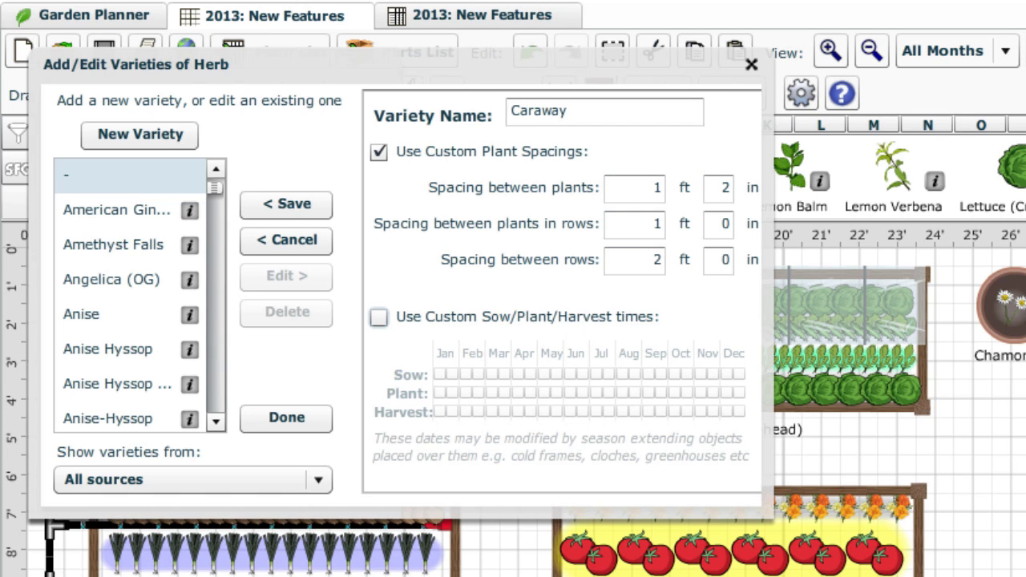
- Give Caraway custom sow/plant/harvest times with a trimmed planting period, save it, and confirm it as herb default
left_click(378, 317)
left_click(519, 391)
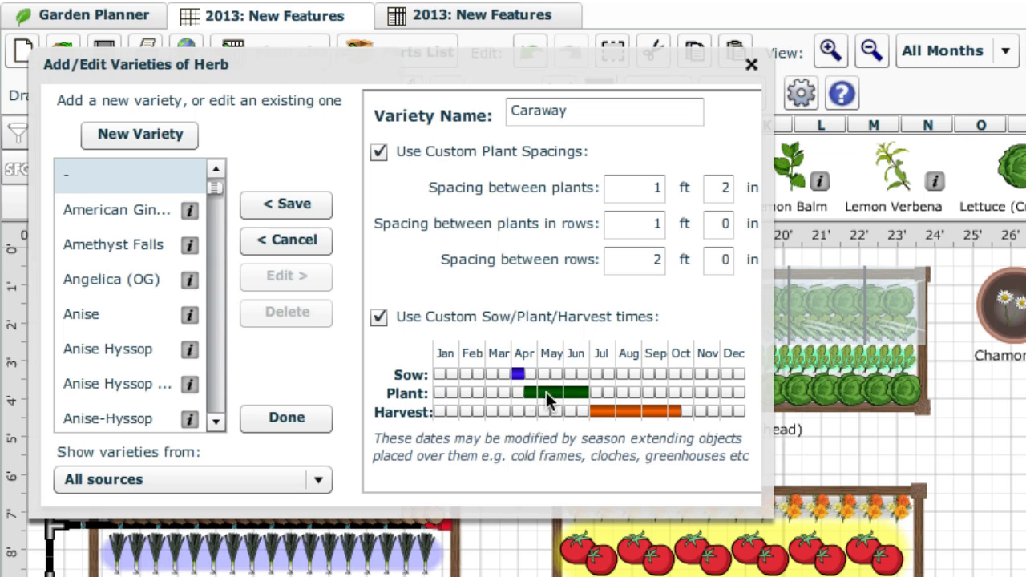
left_click(582, 393)
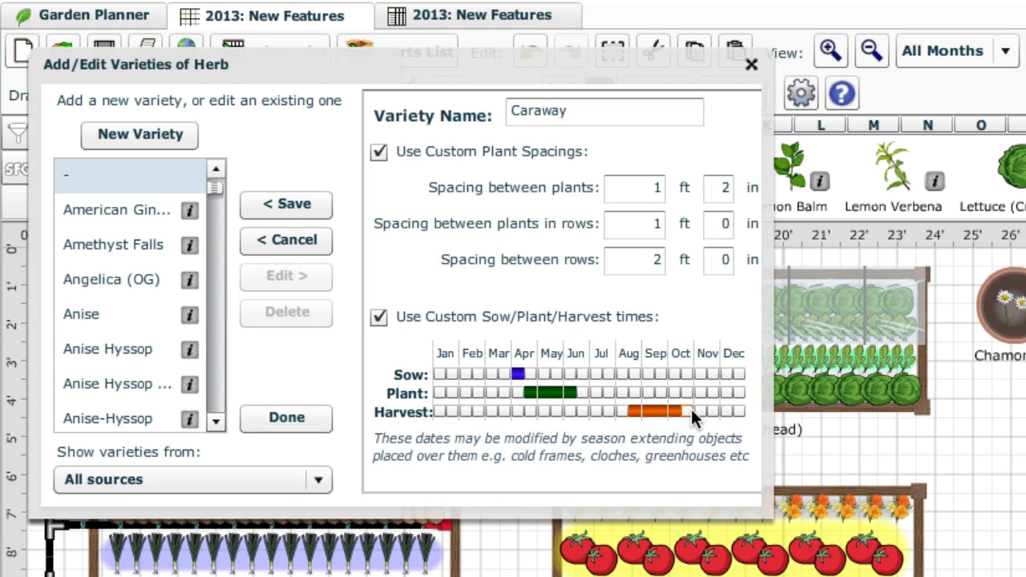
left_click(277, 203)
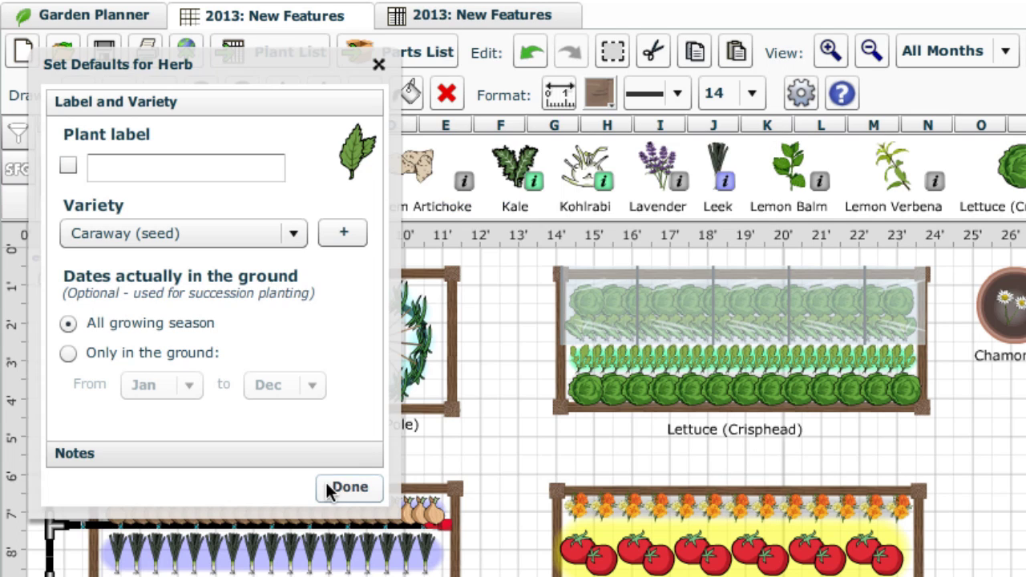
left_click(337, 489)
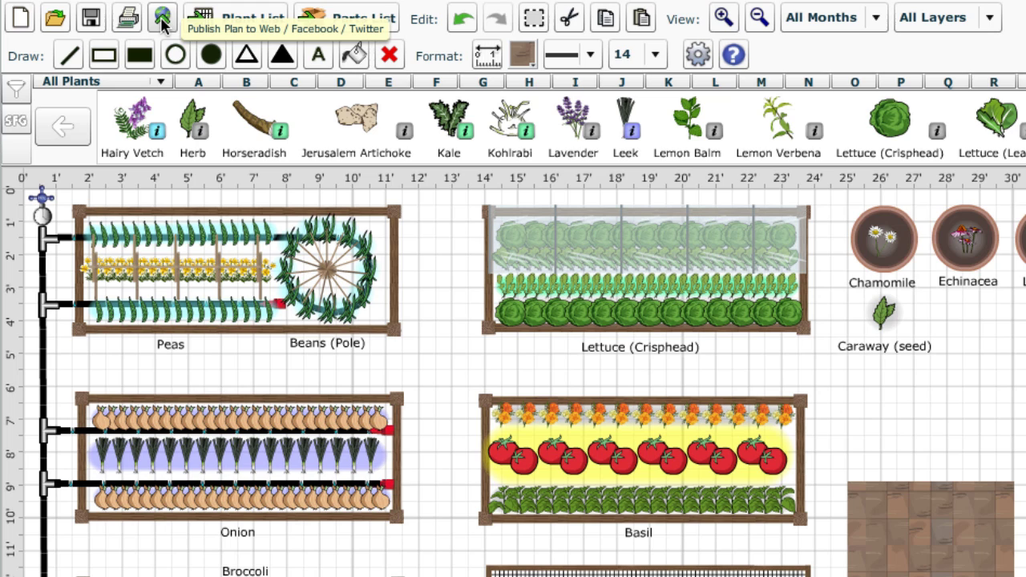
- Open the Publish Plan to Web options and close them again
left_click(162, 21)
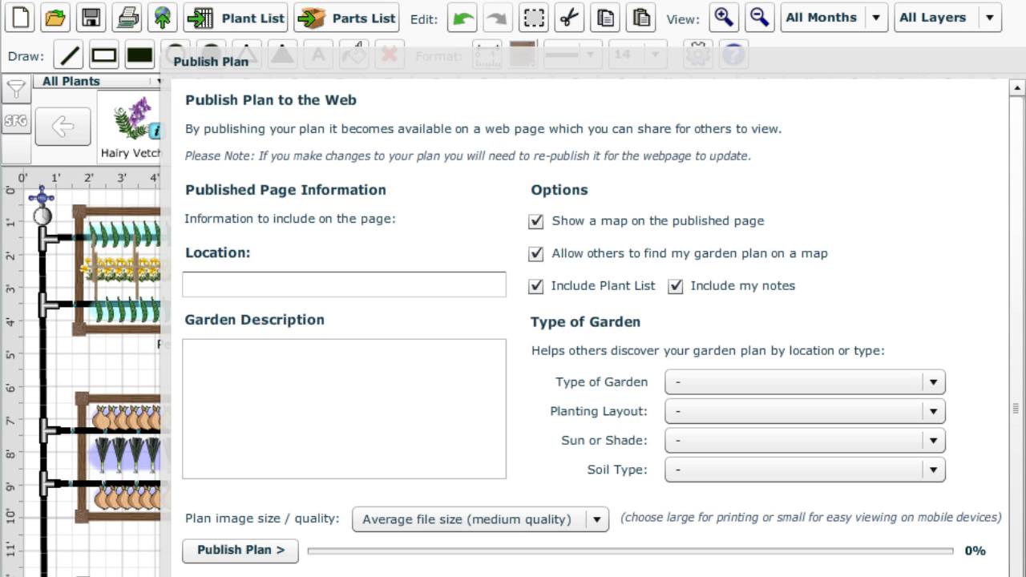
key("Escape")
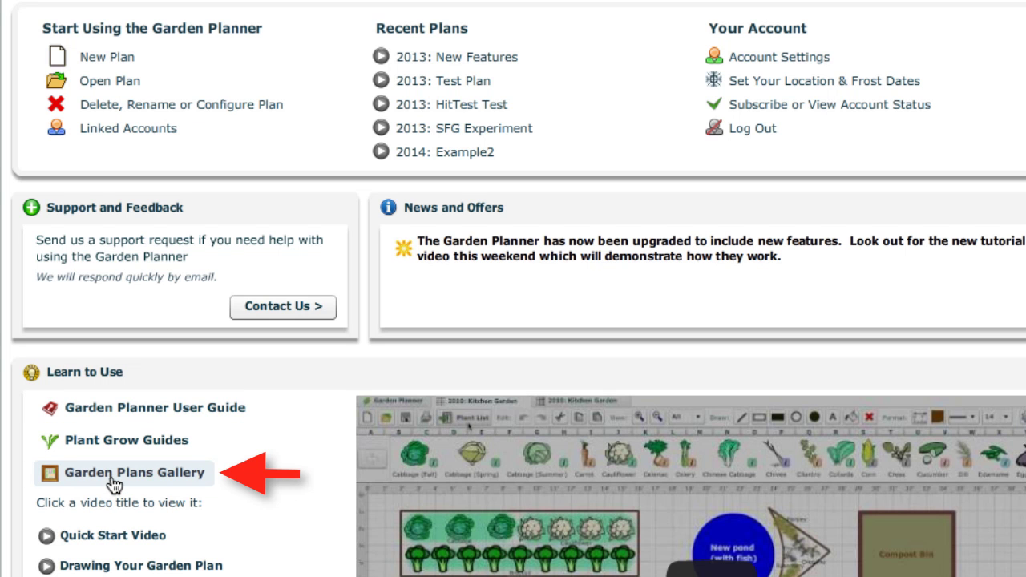
- Open the Garden Plans Gallery from the Learn to Use section of the start page
left_click(112, 478)
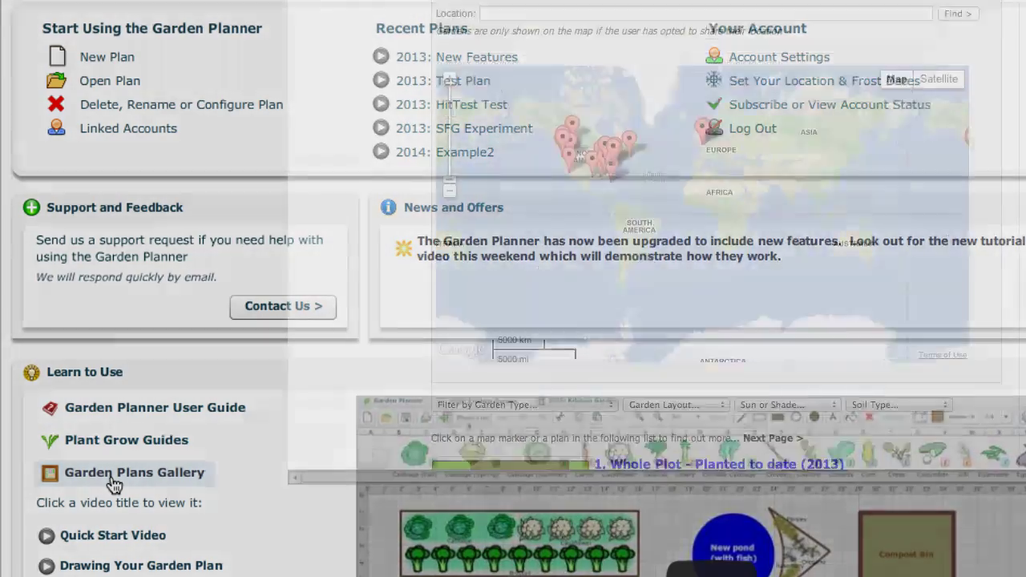